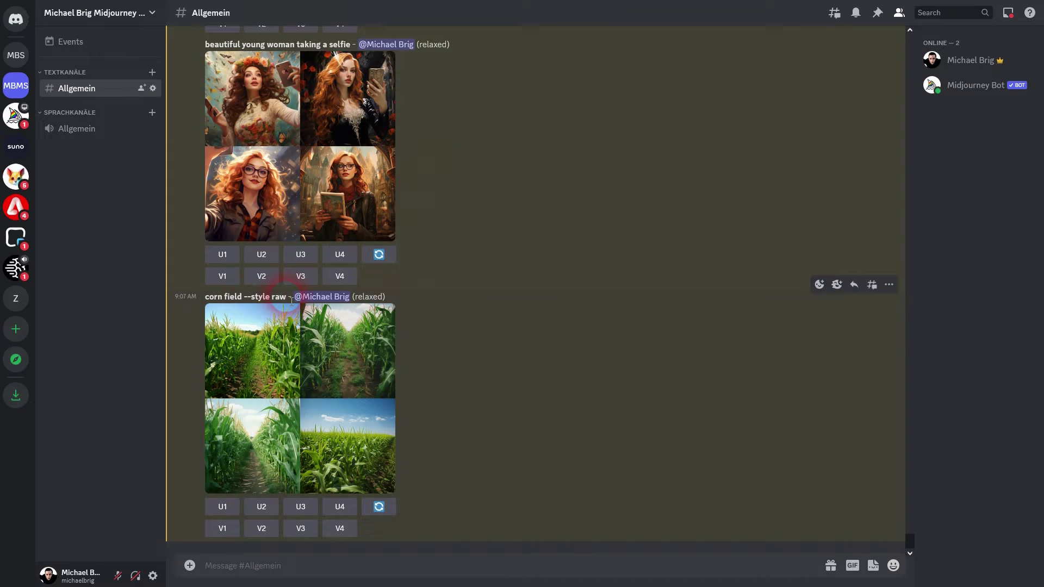
- Send the /imagine prompt 'old man, portrait, black and white' to the Midjourney Bot
{"action": "left_click_drag", "start_coordinate": [291, 301], "coordinate": [206, 297]}
{"action": "left_click", "coordinate": [344, 565]}
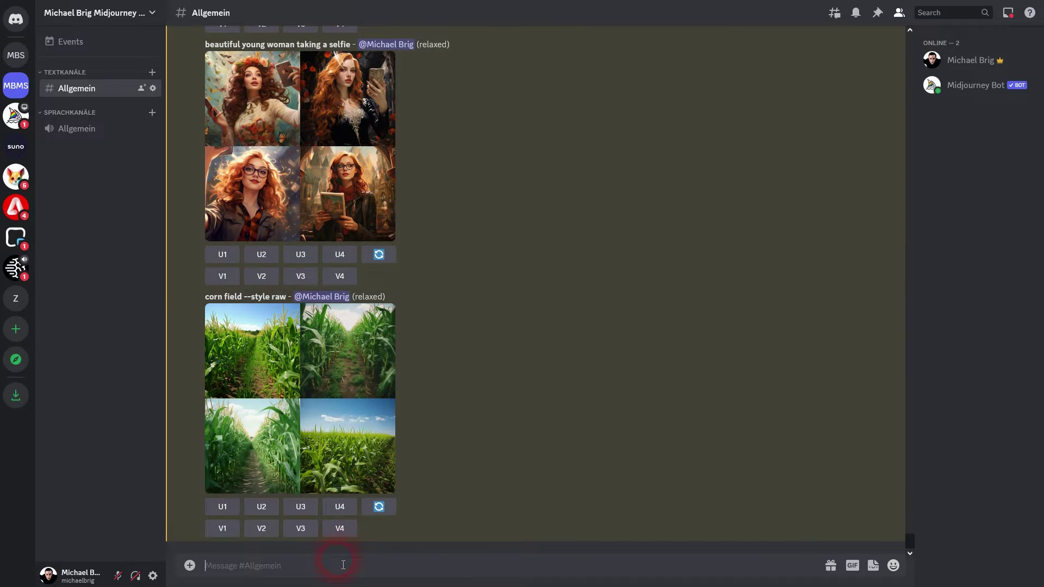
{"action": "type", "text": "/ima"}
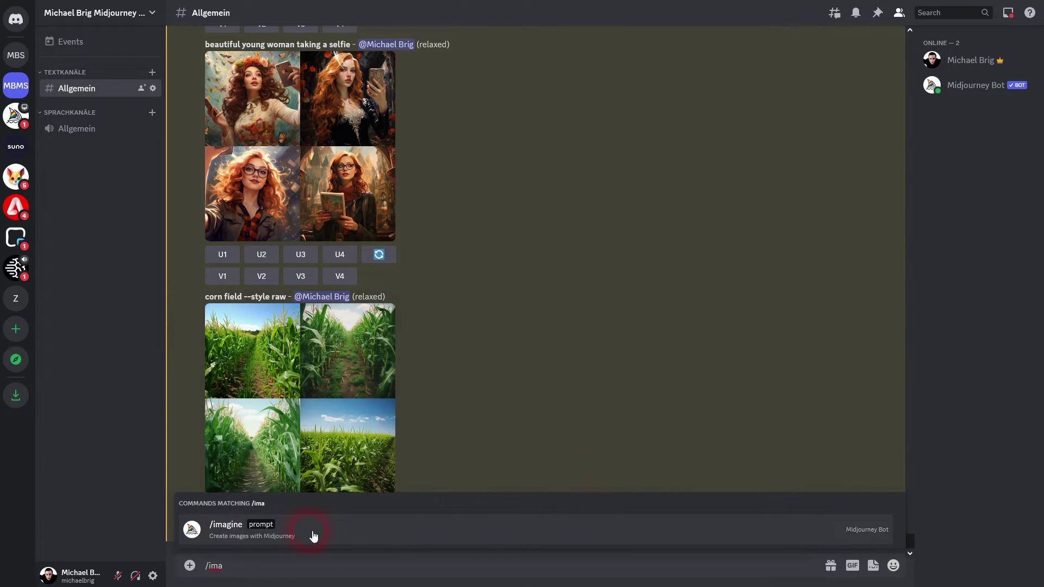
{"action": "left_click", "coordinate": [314, 536]}
{"action": "type", "text": "old"}
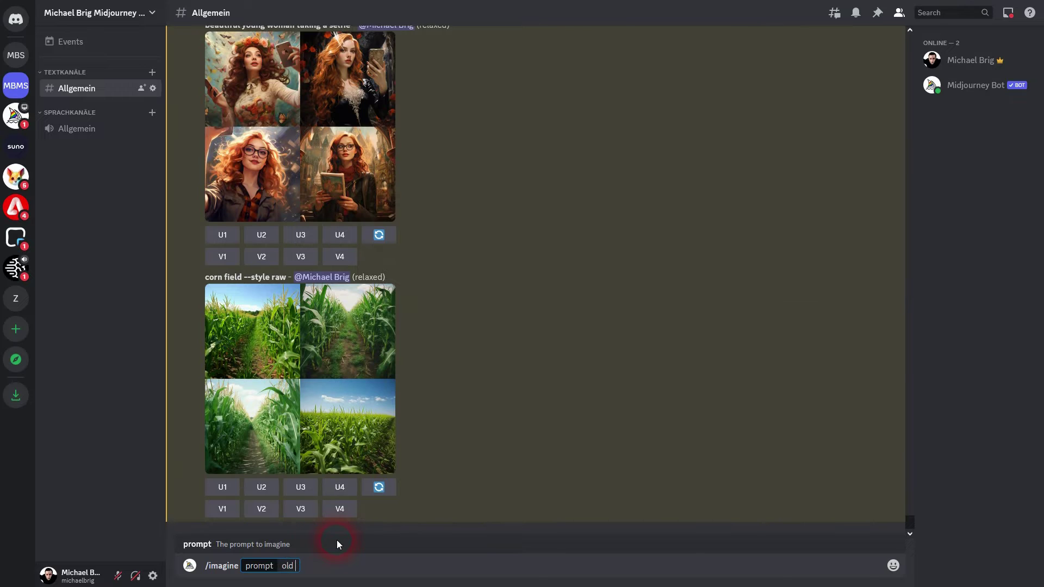
{"action": "type", "text": " ma"}
{"action": "type", "text": "n, portrait, black and white"}
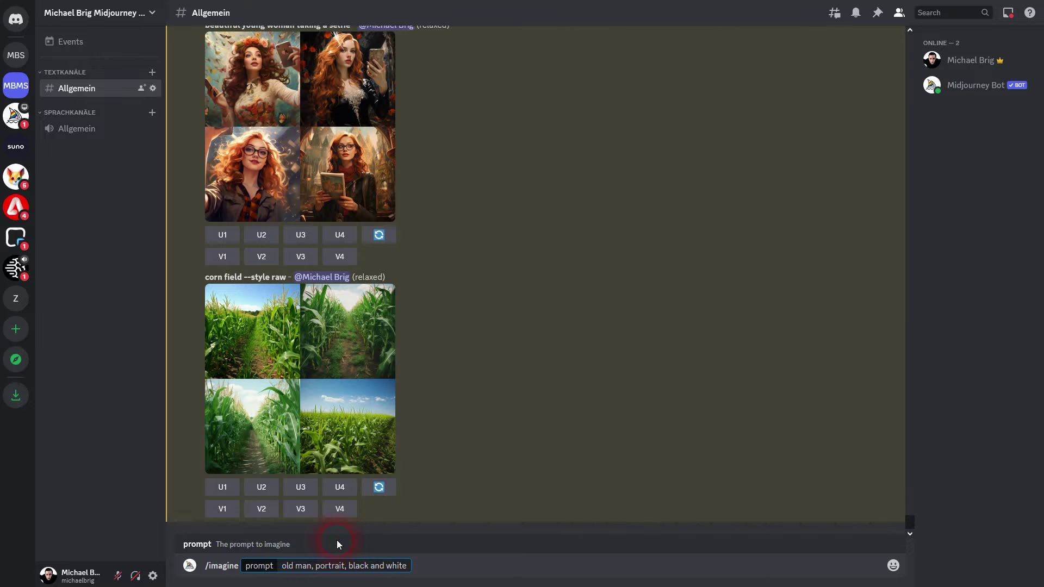
{"action": "key", "text": "Return"}
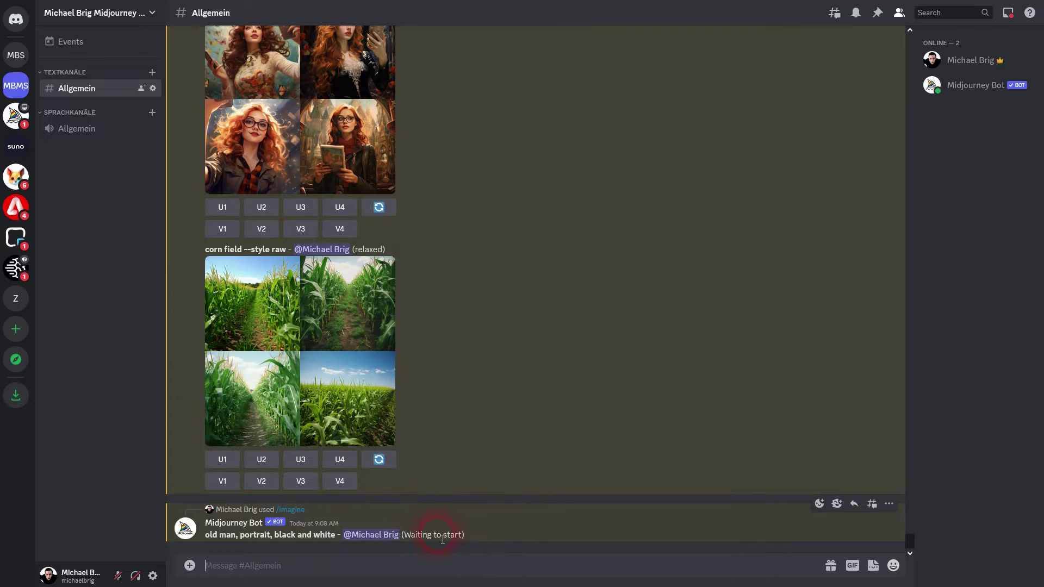
- Resend the 'old man, portrait, black and white' prompt with --style raw appended
{"action": "key", "text": "ctrl+z"}
{"action": "left_click", "coordinate": [461, 544]}
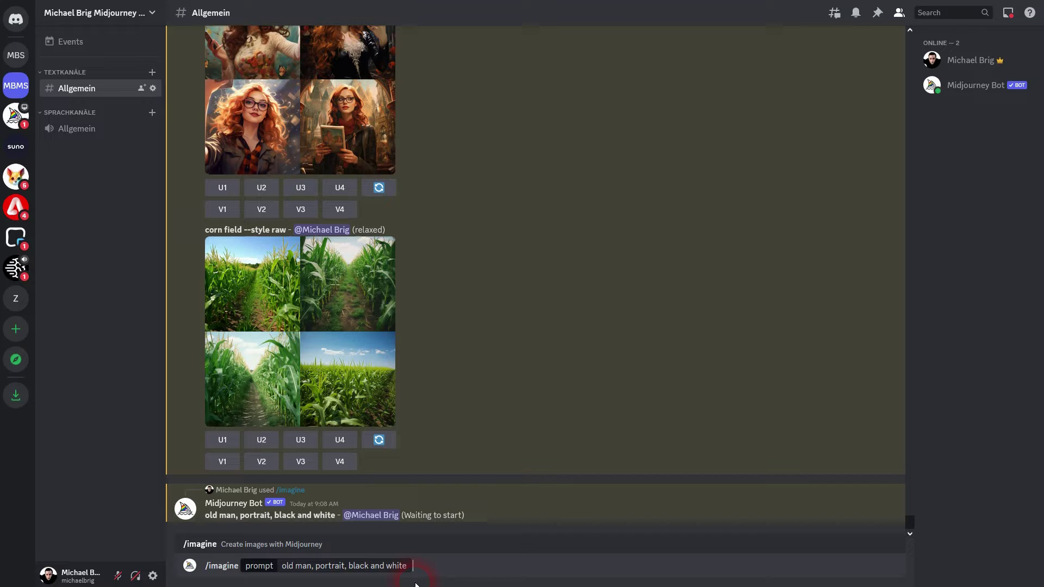
{"action": "key", "text": "BackSpace"}
{"action": "type", "text": "style raw"}
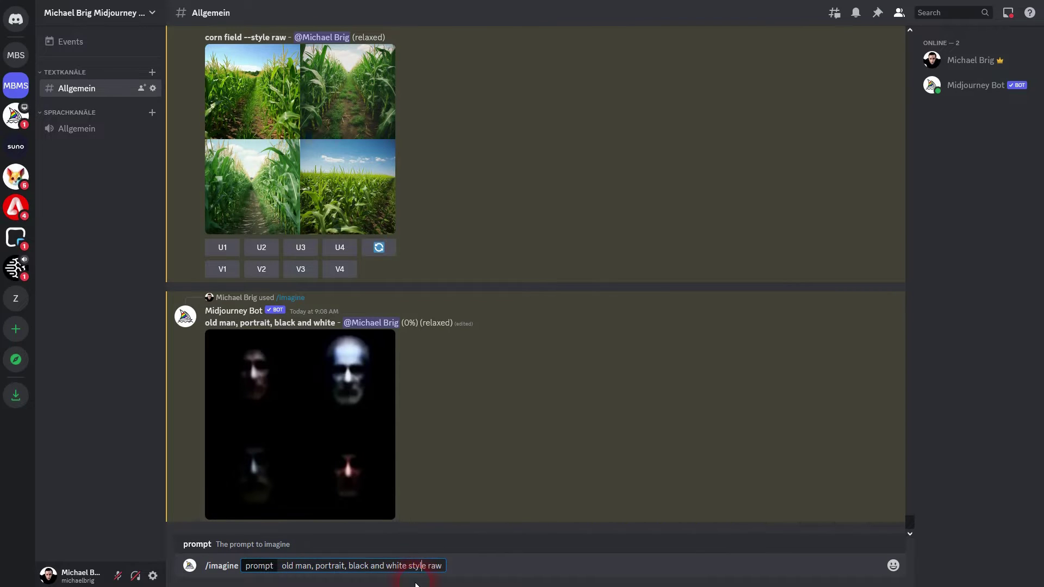
{"action": "type", "text": "--"}
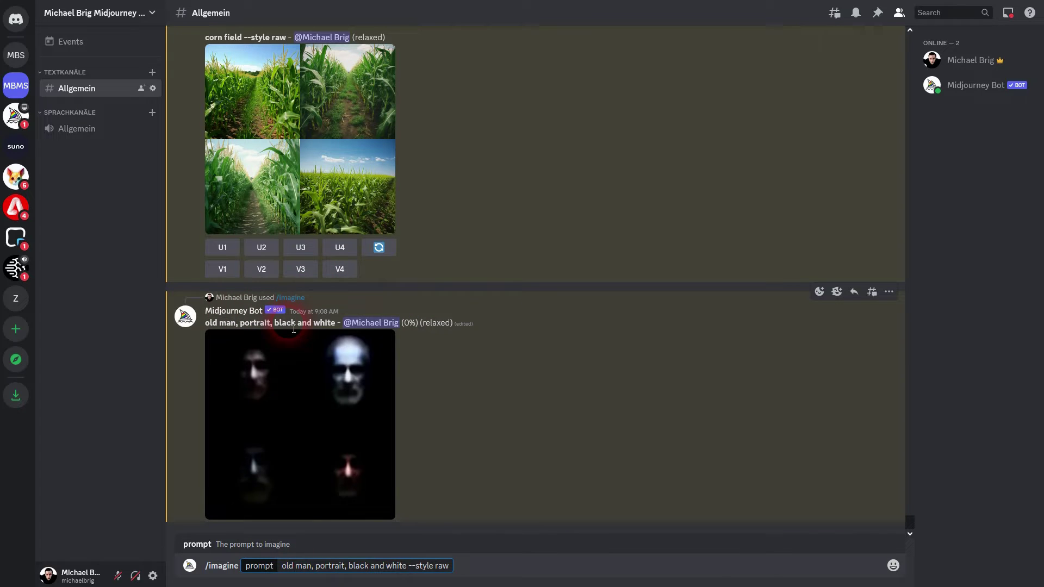
{"action": "left_click", "coordinate": [456, 570]}
{"action": "key", "text": "Return"}
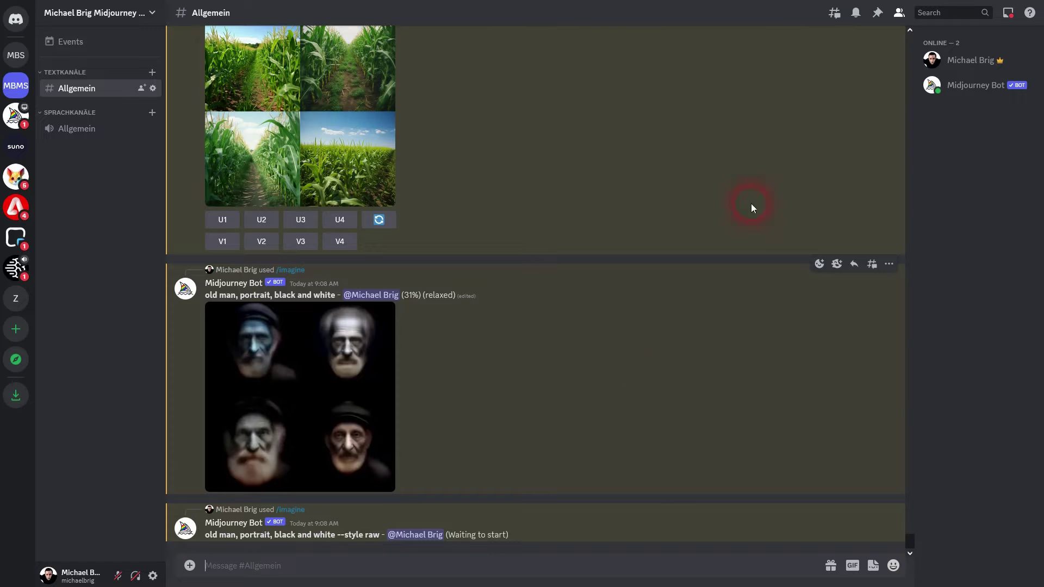
- On the Style docs page, highlight the --style intro and the supported default versions 5.2 and 5.1
{"action": "key", "text": "alt+Tab"}
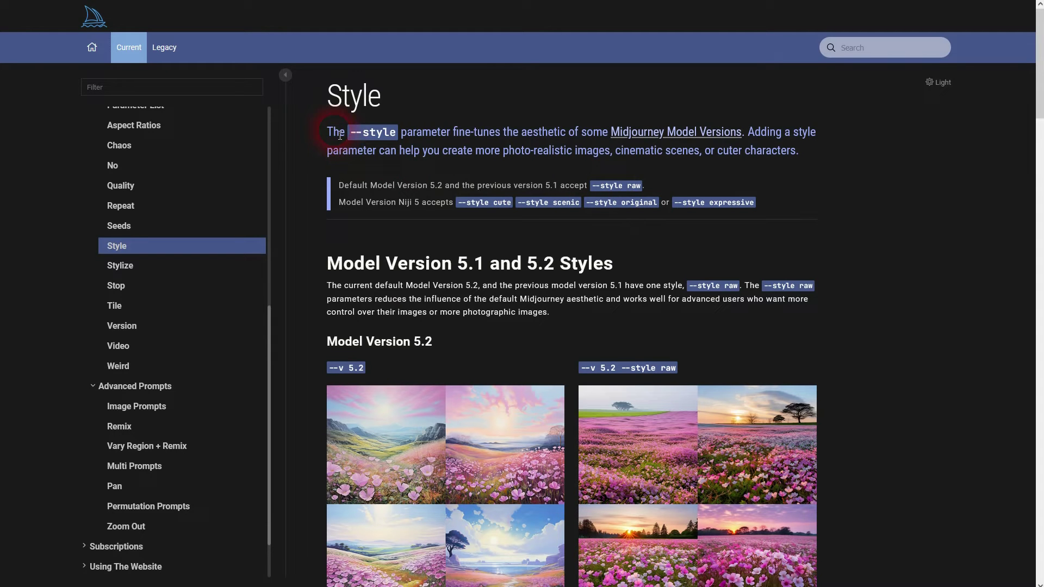
{"action": "left_click_drag", "start_coordinate": [328, 133], "coordinate": [756, 137]}
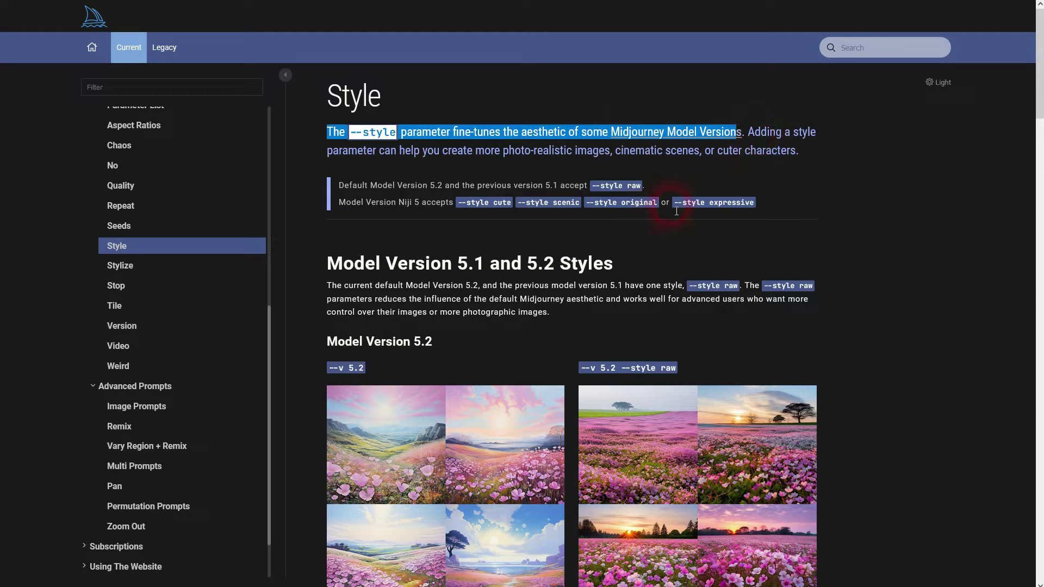
{"action": "left_click_drag", "start_coordinate": [646, 187], "coordinate": [428, 189]}
{"action": "left_click", "coordinate": [435, 191]}
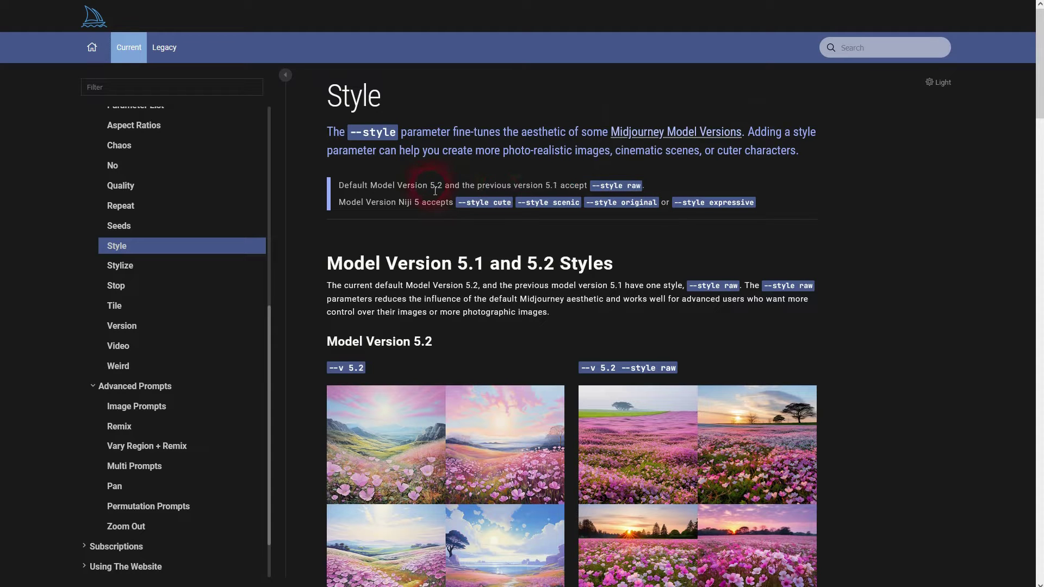
{"action": "double_click", "coordinate": [435, 186]}
{"action": "double_click", "coordinate": [552, 186]}
- Enlarge the default 'pastel fields of oxalis' grid and its --style raw counterpart
{"action": "scroll", "coordinate": [541, 302], "scroll_direction": "down", "scroll_amount": 3}
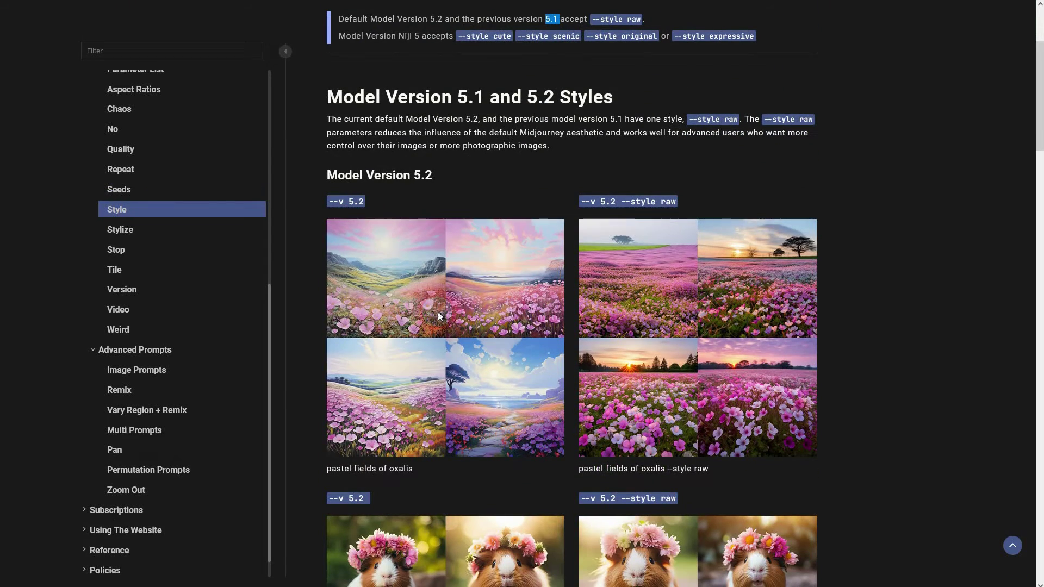
{"action": "left_click", "coordinate": [442, 313]}
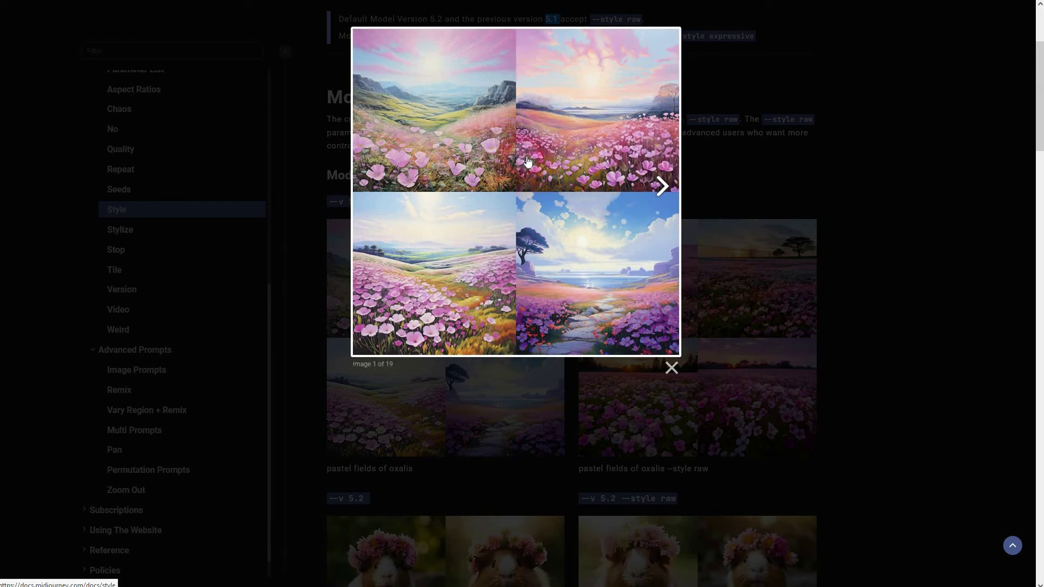
{"action": "left_click", "coordinate": [663, 184]}
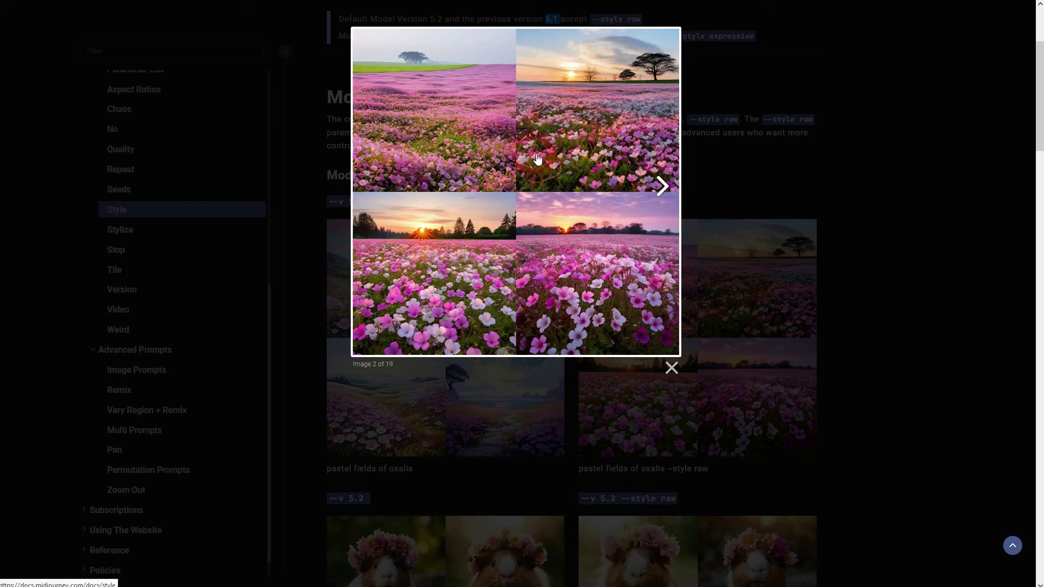
{"action": "left_click", "coordinate": [887, 314]}
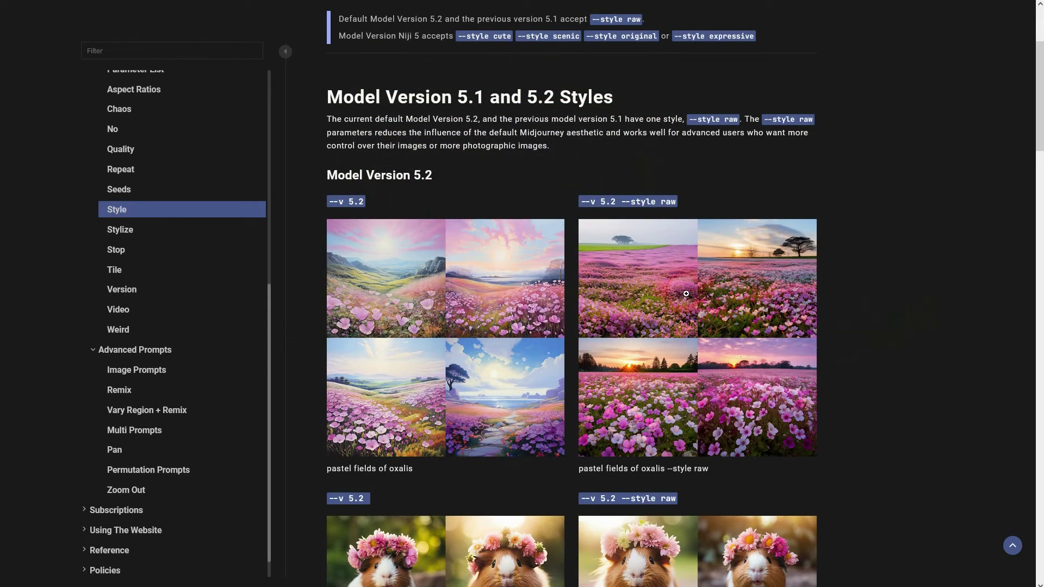
- Compare the --v 5.1 'pastel fields of oxalis' grids, default versus --style raw
{"action": "scroll", "coordinate": [498, 319], "scroll_direction": "down", "scroll_amount": 5}
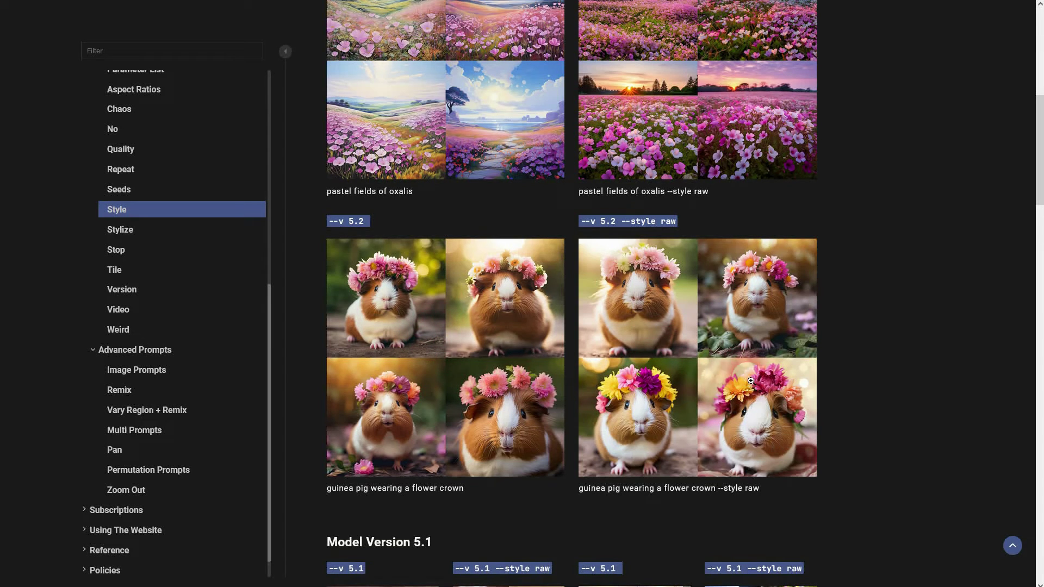
{"action": "left_click", "coordinate": [727, 369]}
{"action": "scroll", "coordinate": [728, 369], "scroll_direction": "down", "scroll_amount": 6}
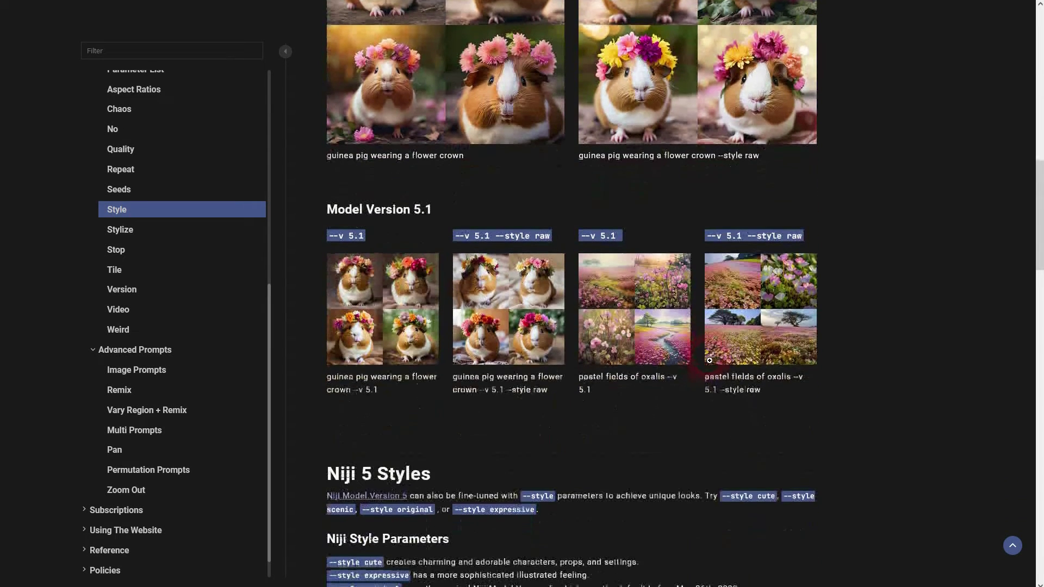
{"action": "left_click", "coordinate": [639, 299]}
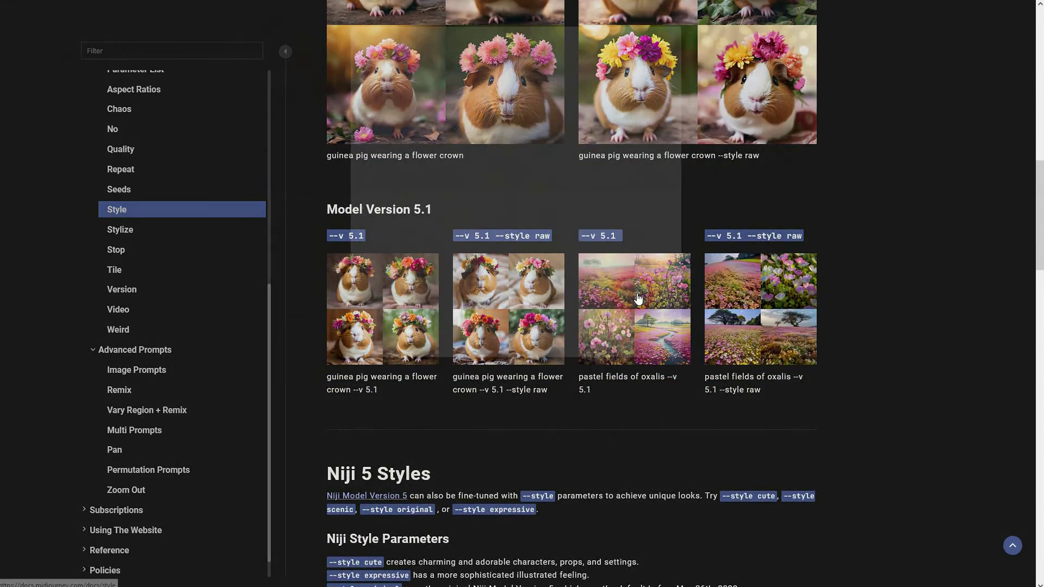
{"action": "left_click", "coordinate": [666, 184]}
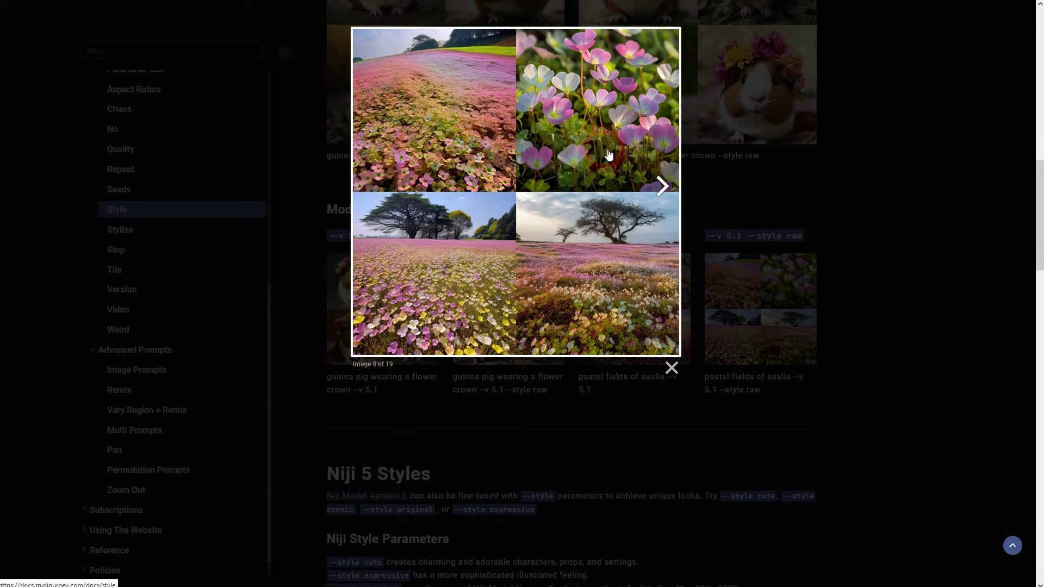
{"action": "left_click", "coordinate": [890, 288]}
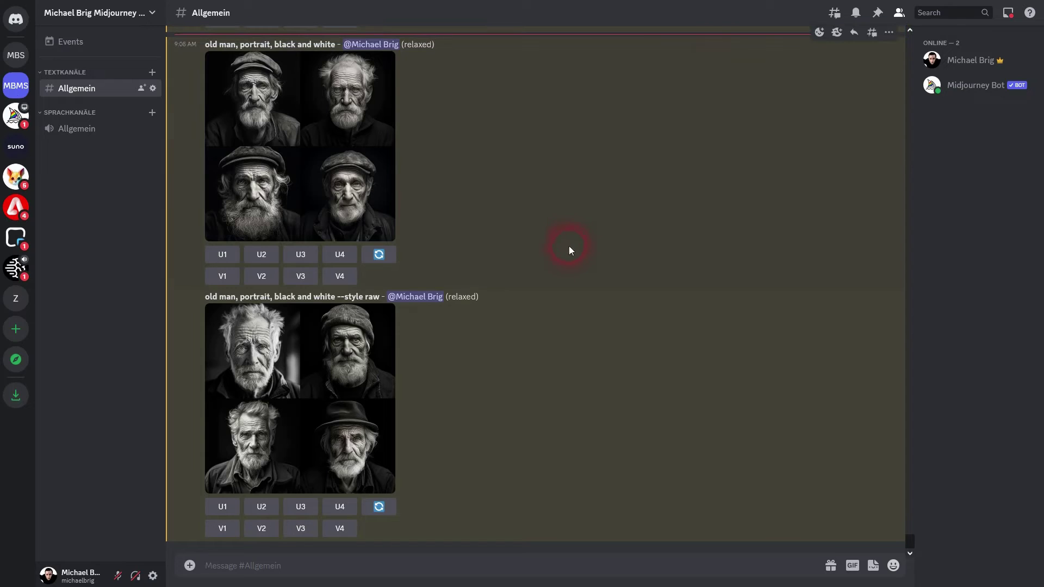
- Enlarge the plain and --style raw old man grids one after the other to compare
{"action": "left_click", "coordinate": [349, 134]}
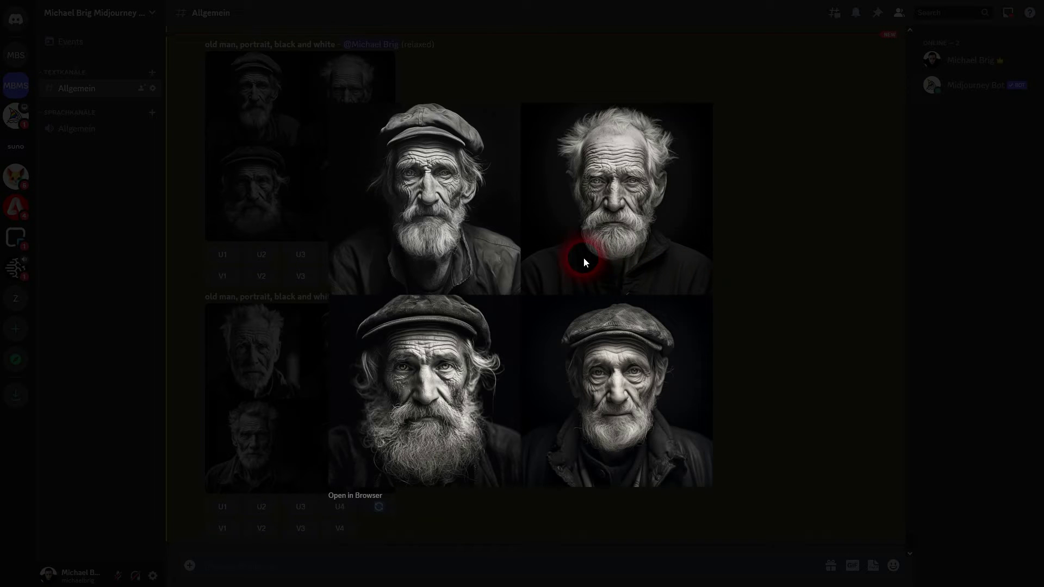
{"action": "left_click", "coordinate": [821, 302]}
{"action": "left_click", "coordinate": [303, 354]}
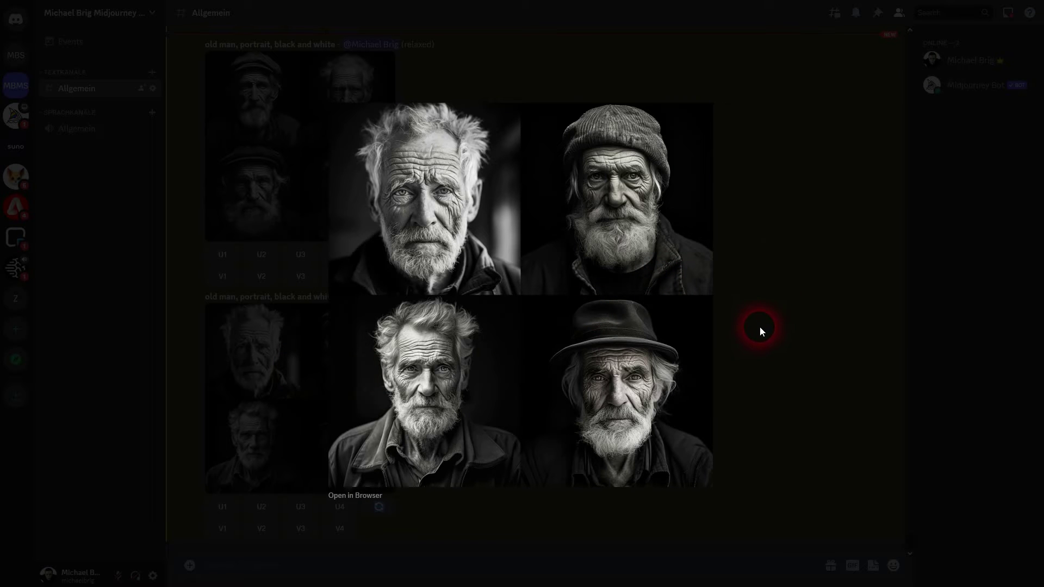
{"action": "left_click", "coordinate": [771, 327]}
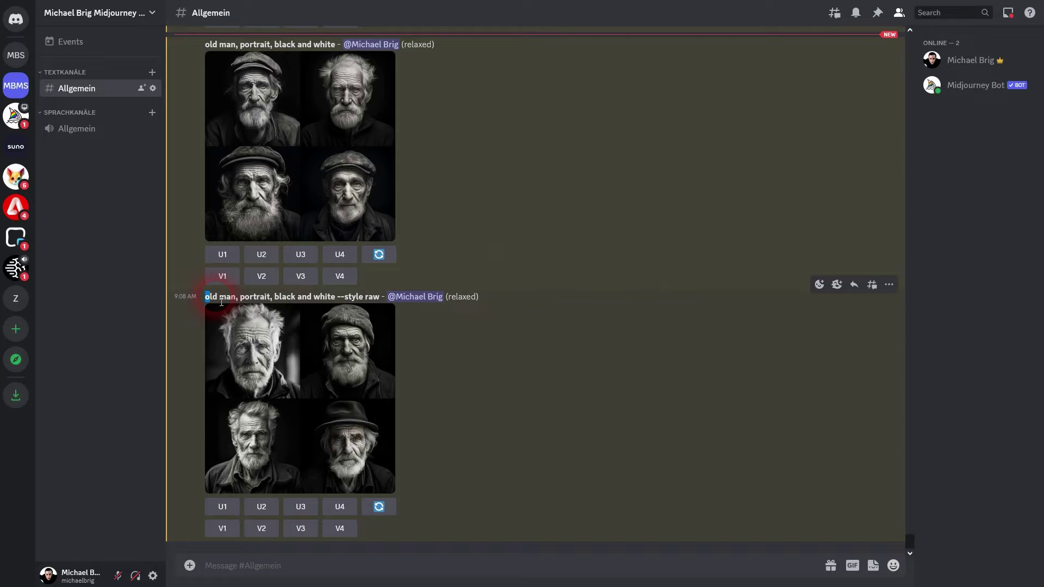
- Copy 'old man, portrait' from the earlier prompt and submit it as a new /imagine
{"action": "left_click_drag", "start_coordinate": [222, 302], "coordinate": [275, 301]}
{"action": "key", "text": "ctrl+c"}
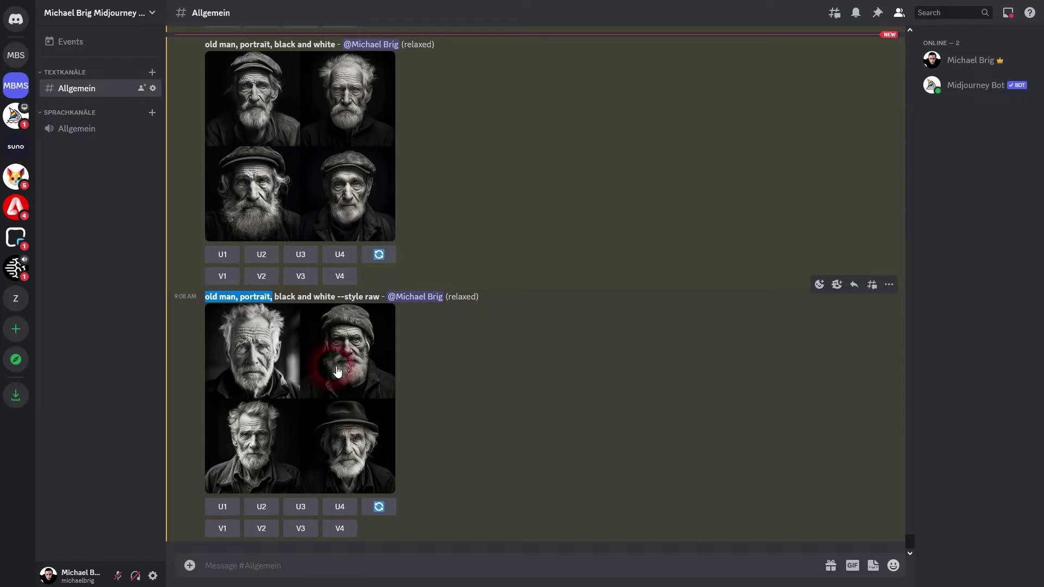
{"action": "left_click", "coordinate": [249, 569]}
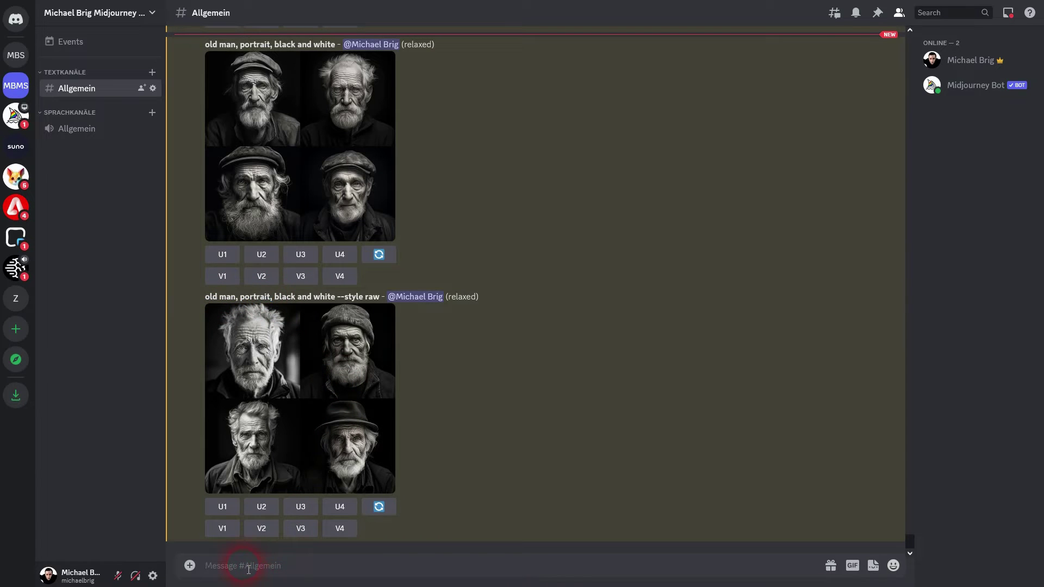
{"action": "type", "text": "/ima"}
{"action": "left_click", "coordinate": [227, 527]}
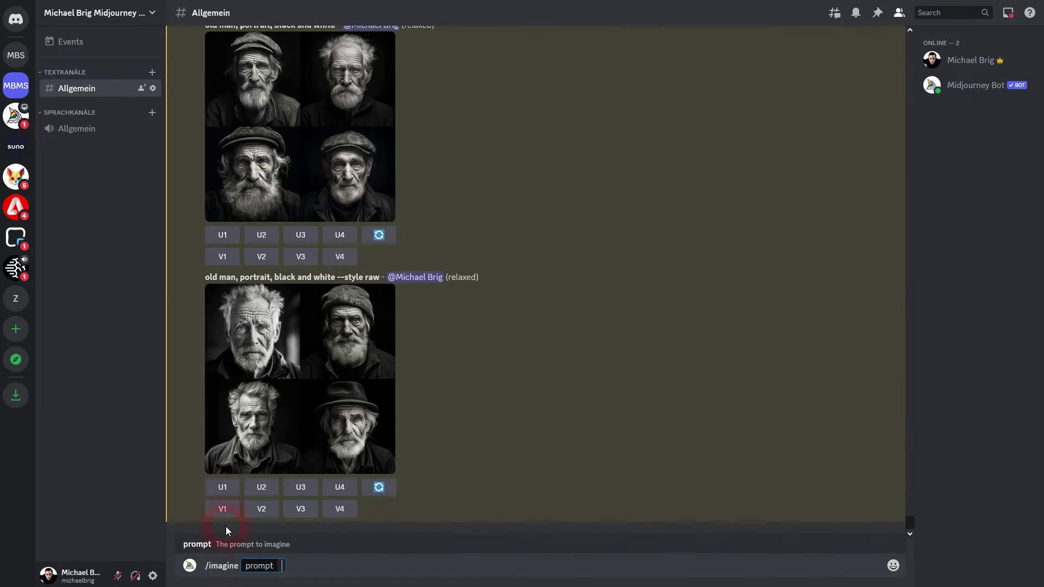
{"action": "key", "text": "ctrl+v"}
{"action": "key", "text": "Return"}
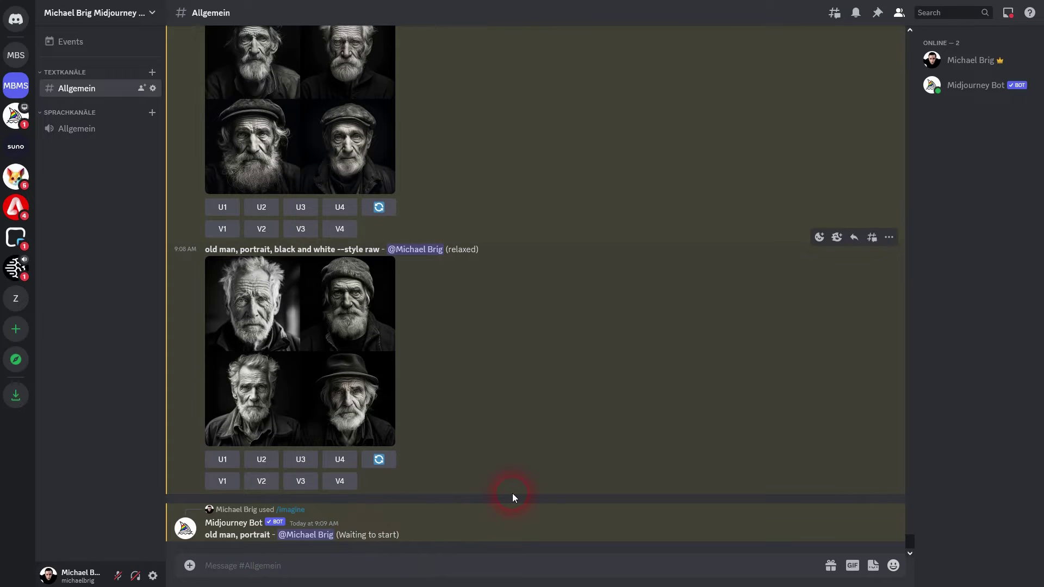
- Through /settings, keep model version 5.2 and switch on RAW Mode
{"action": "type", "text": "/se"}
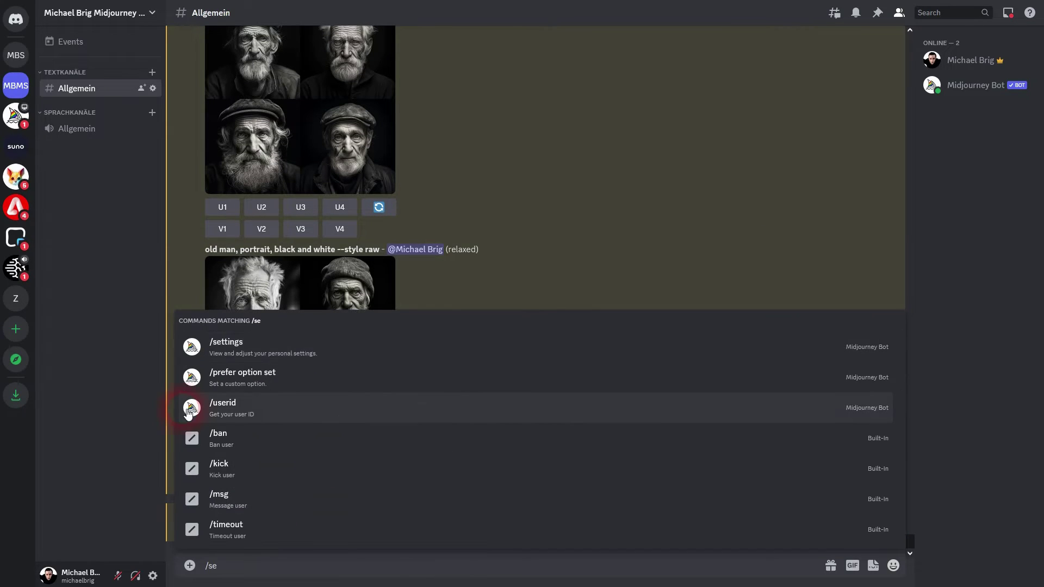
{"action": "left_click", "coordinate": [246, 344]}
{"action": "key", "text": "Return"}
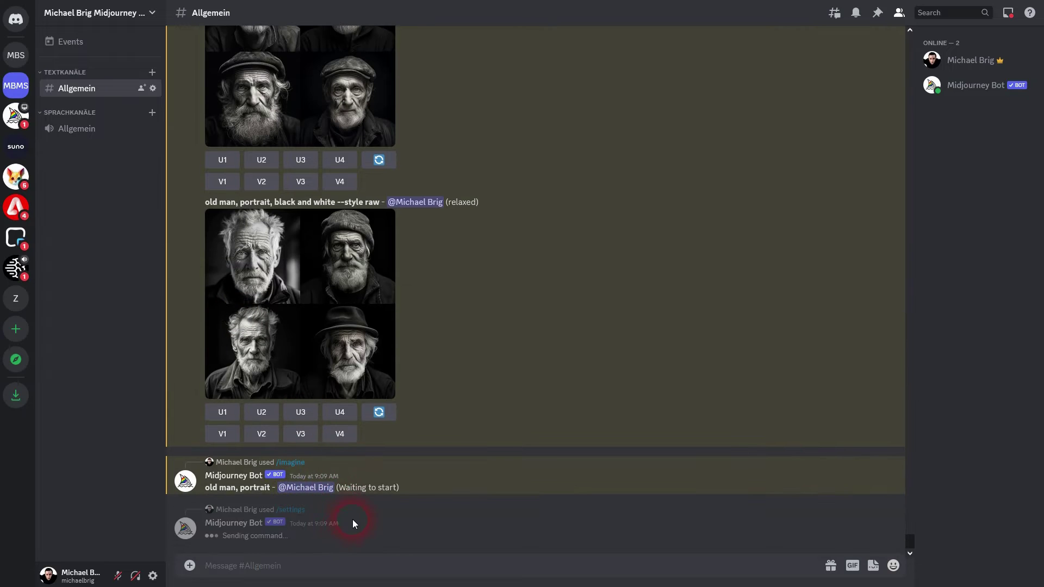
{"action": "left_click", "coordinate": [415, 451]}
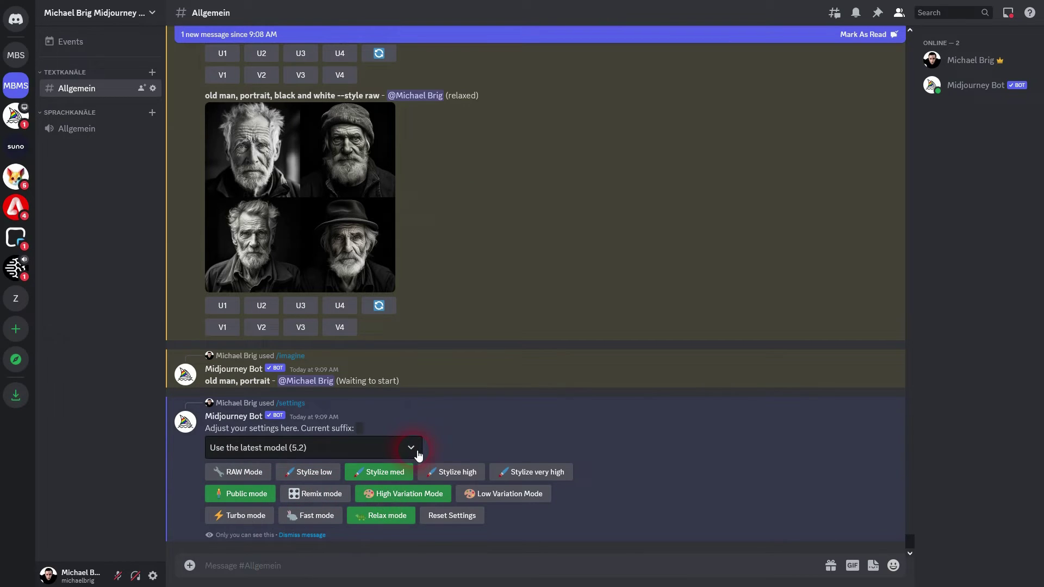
{"action": "left_click", "coordinate": [304, 468]}
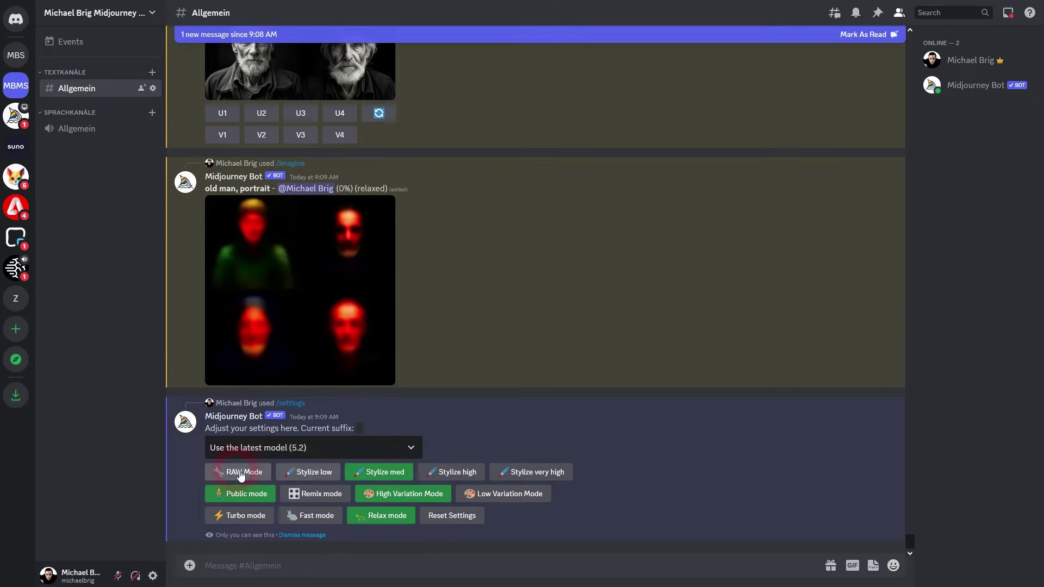
{"action": "left_click", "coordinate": [237, 473]}
- Draft a new /imagine prompt containing 'old man, portrait'
{"action": "left_click", "coordinate": [268, 551]}
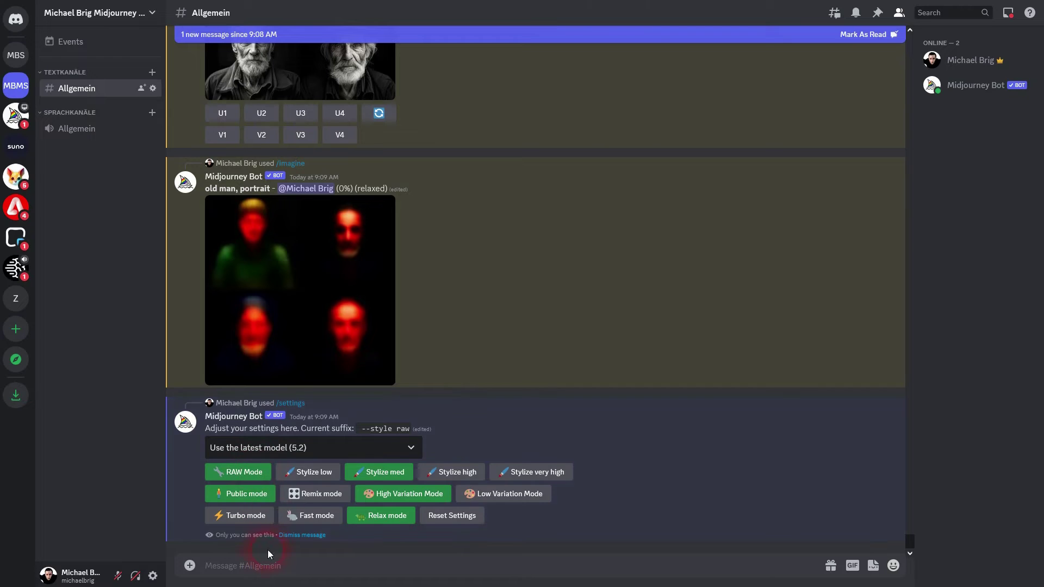
{"action": "type", "text": "old man, portrait,"}
{"action": "key", "text": "ctrl+a"}
{"action": "key", "text": "ctrl+c"}
{"action": "key", "text": "BackSpace"}
{"action": "type", "text": "/ima"}
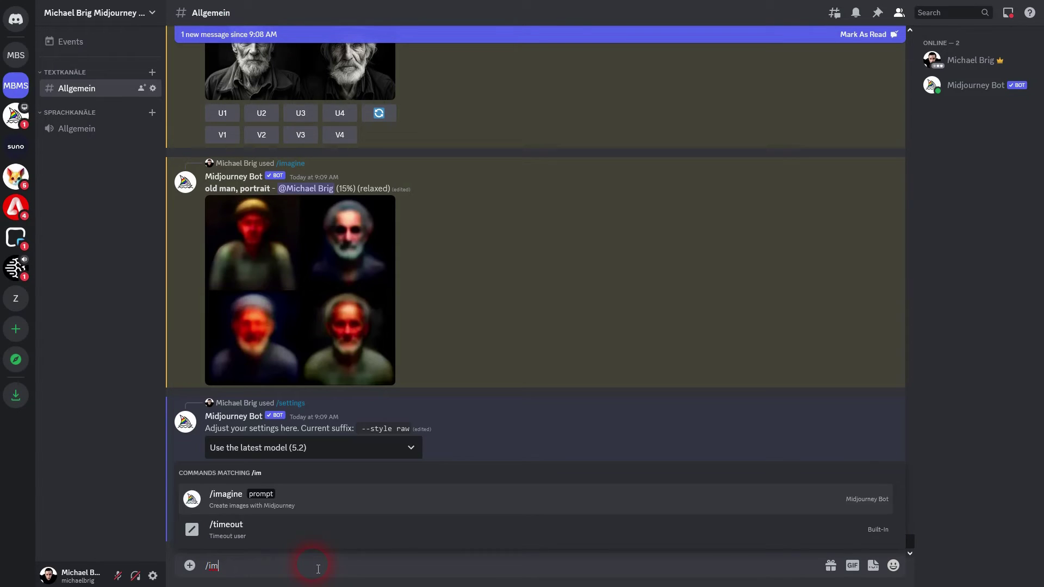
{"action": "left_click", "coordinate": [229, 530]}
{"action": "key", "text": "ctrl+v"}
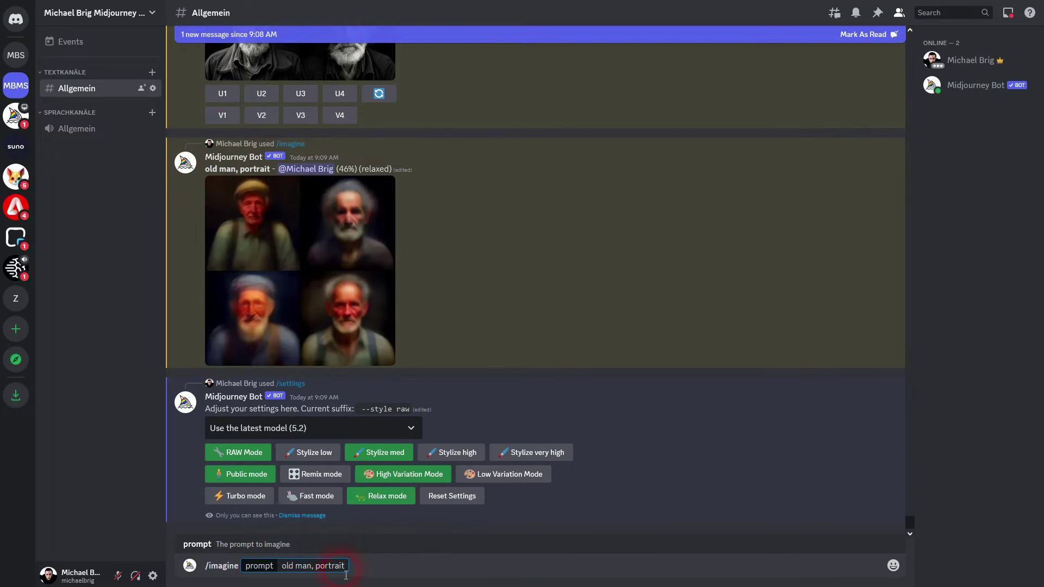
- Send 'old man, portrait', which gains --style raw, then switch RAW Mode back off
{"action": "key", "text": "Return"}
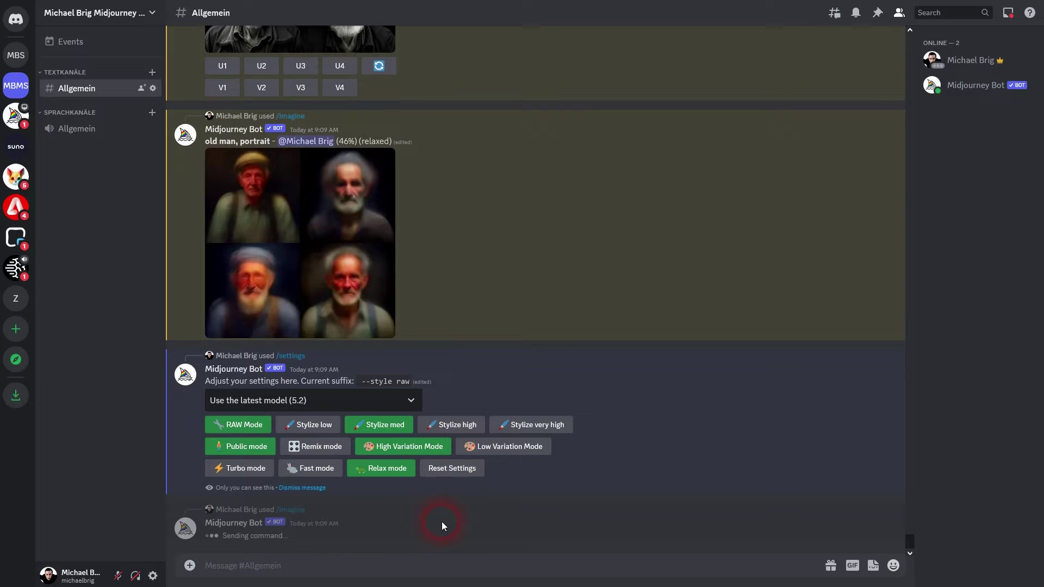
{"action": "left_click_drag", "start_coordinate": [278, 536], "coordinate": [316, 537]}
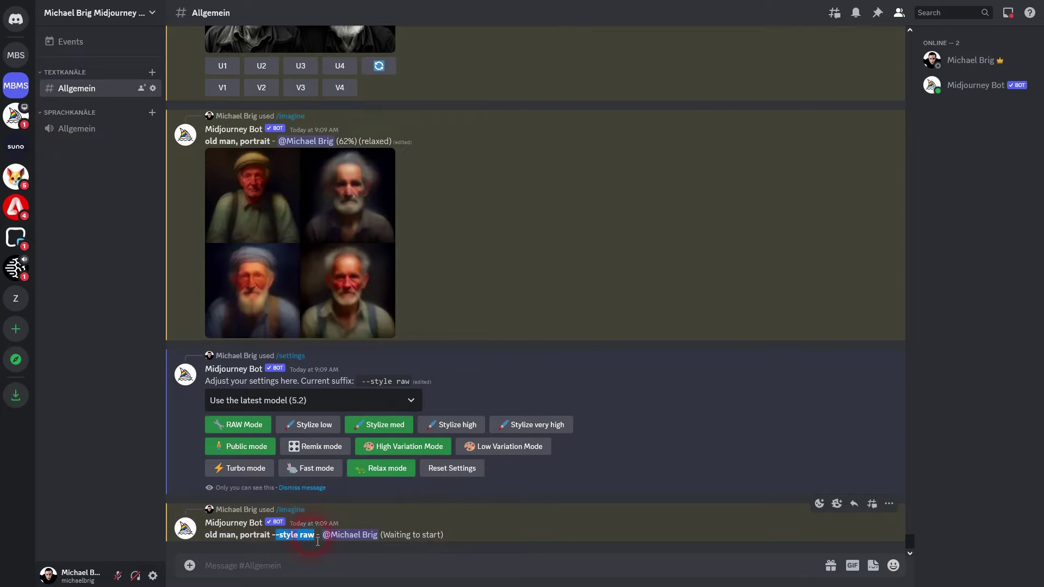
{"action": "left_click", "coordinate": [257, 427]}
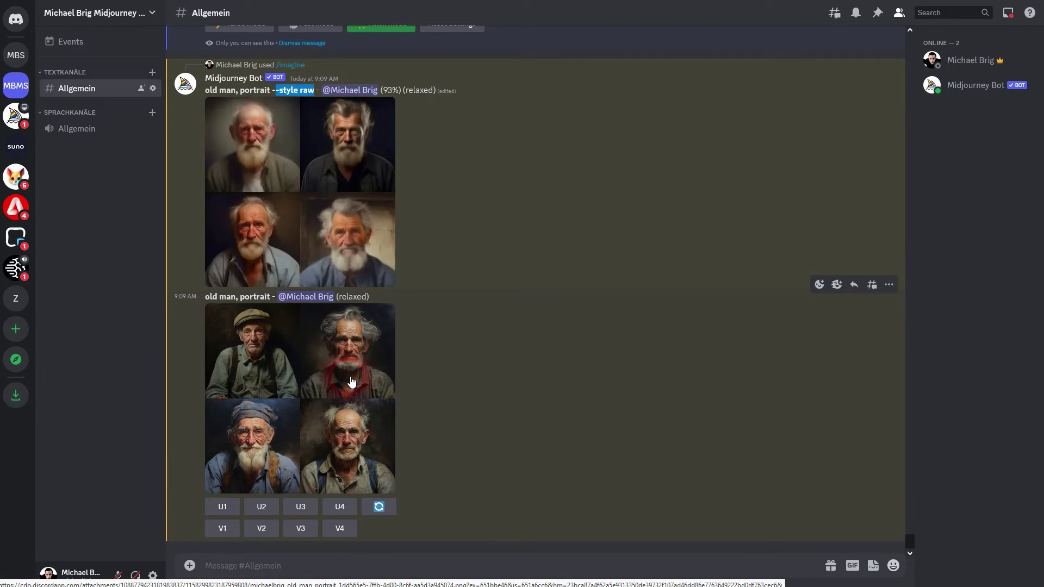
{"action": "left_click", "coordinate": [352, 382]}
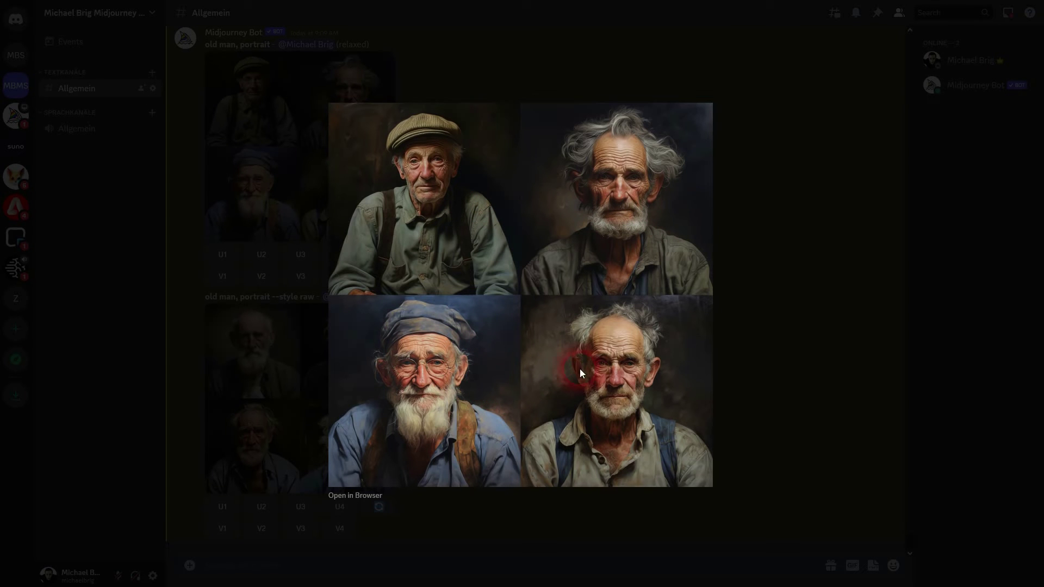
{"action": "left_click", "coordinate": [841, 338]}
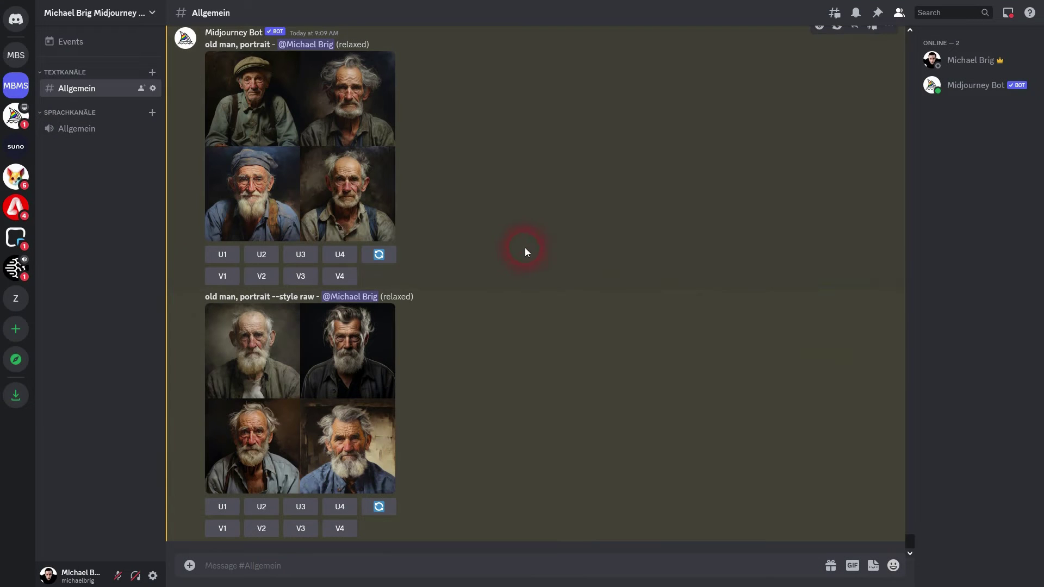
{"action": "left_click", "coordinate": [317, 412]}
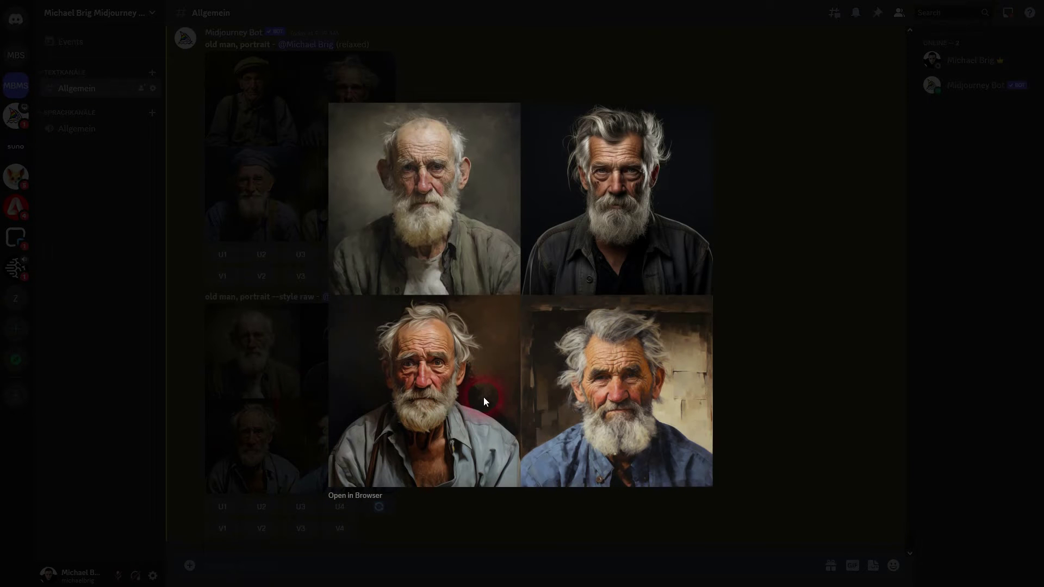
{"action": "left_click", "coordinate": [814, 321]}
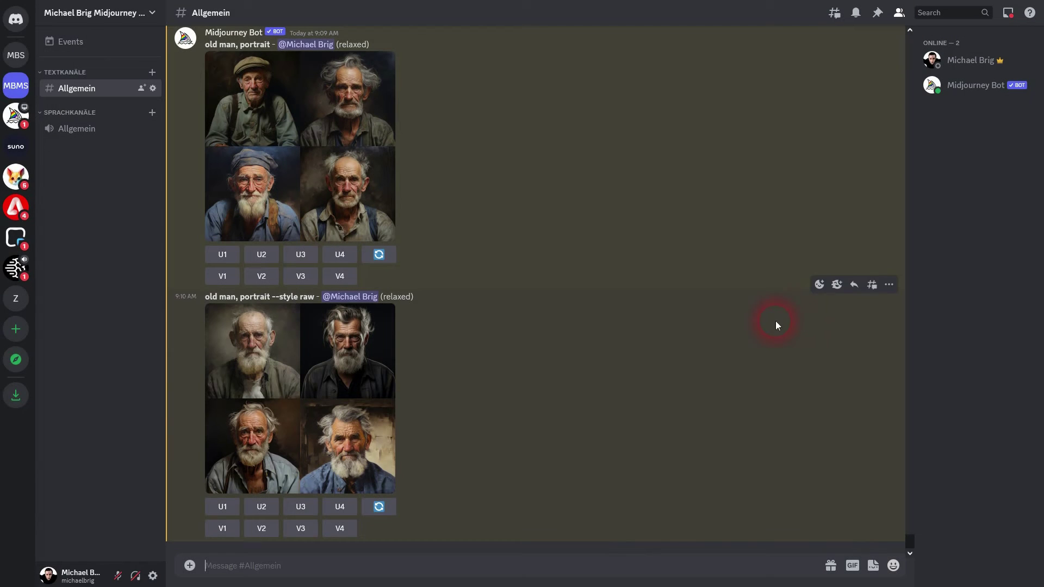
- Submit the /imagine prompt 'dog'
{"action": "type", "text": "/"}
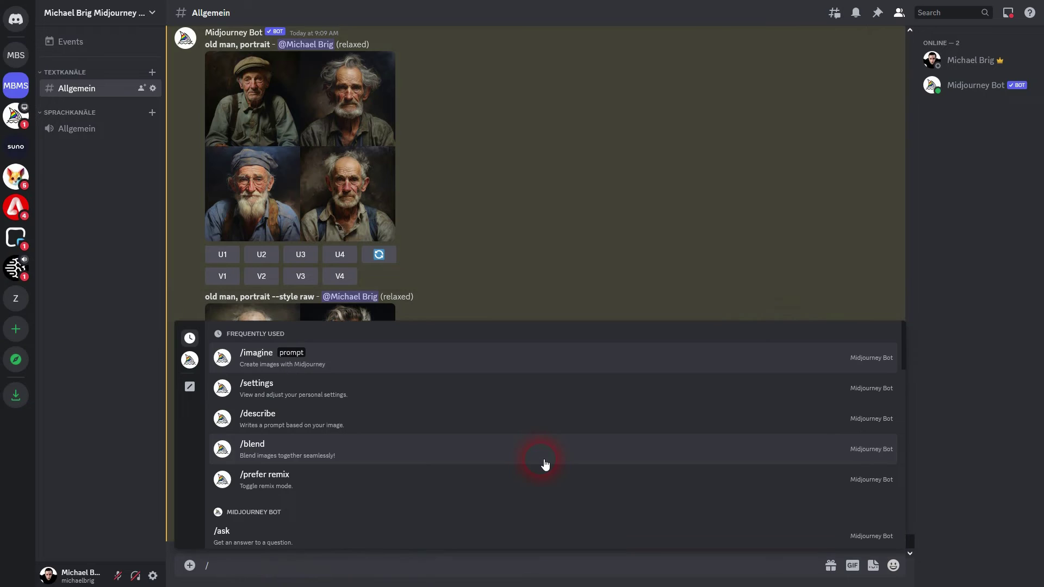
{"action": "type", "text": "im"}
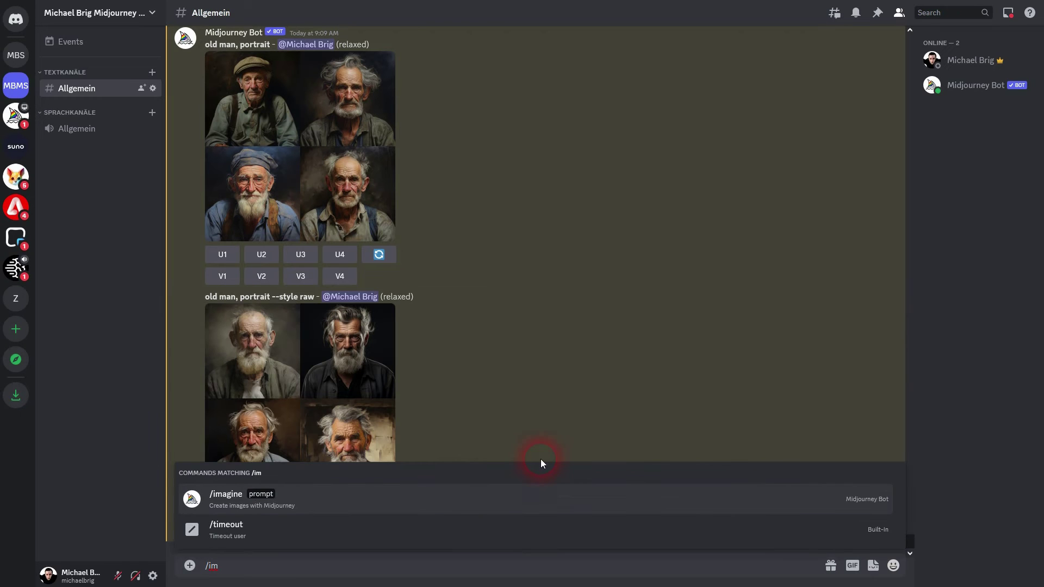
{"action": "left_click", "coordinate": [249, 496]}
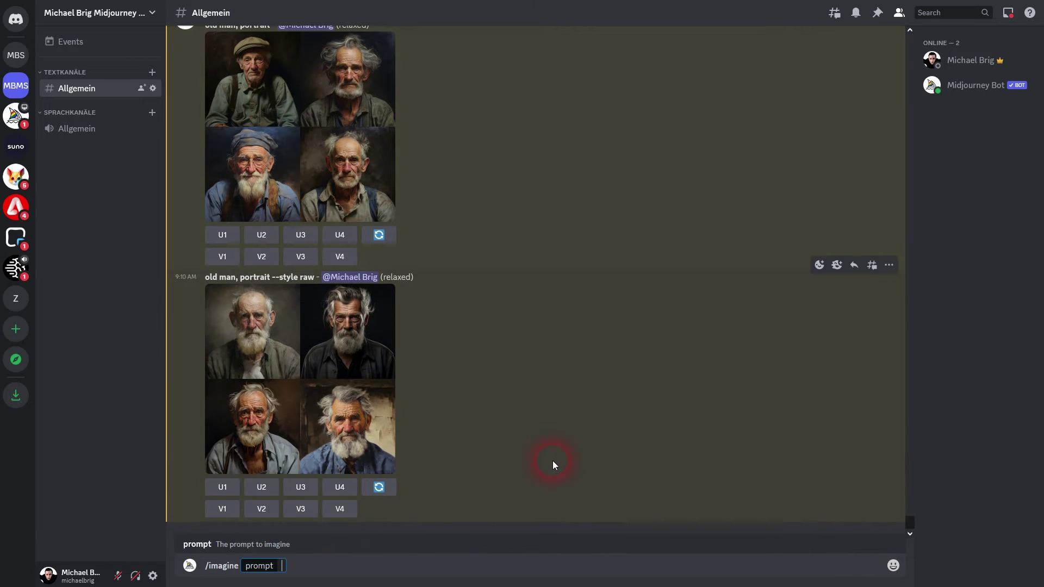
{"action": "type", "text": "dog"}
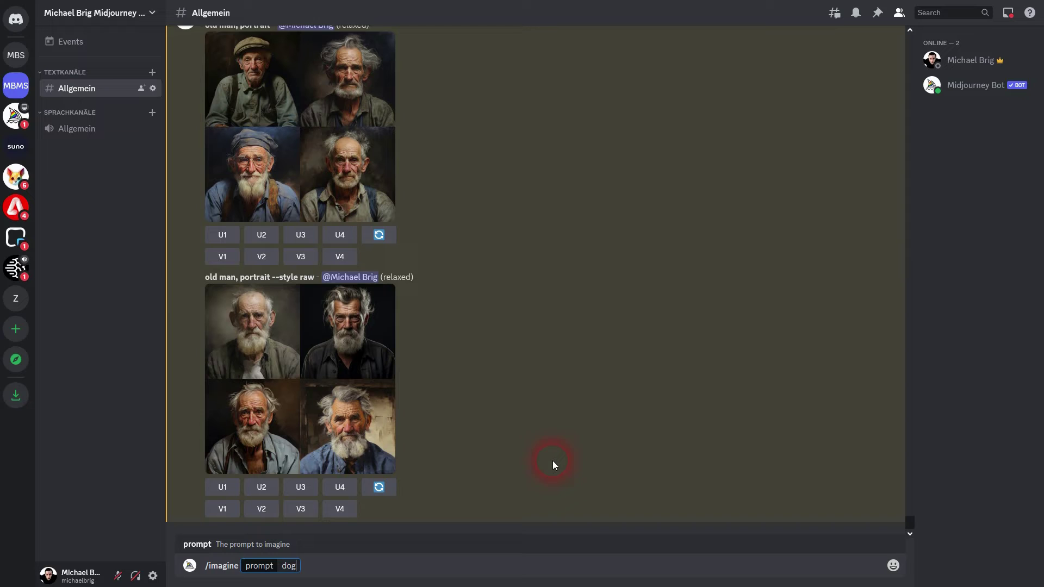
{"action": "key", "text": "Return"}
- Submit a second /imagine prompt, 'dog --style raw'
{"action": "type", "text": "/"}
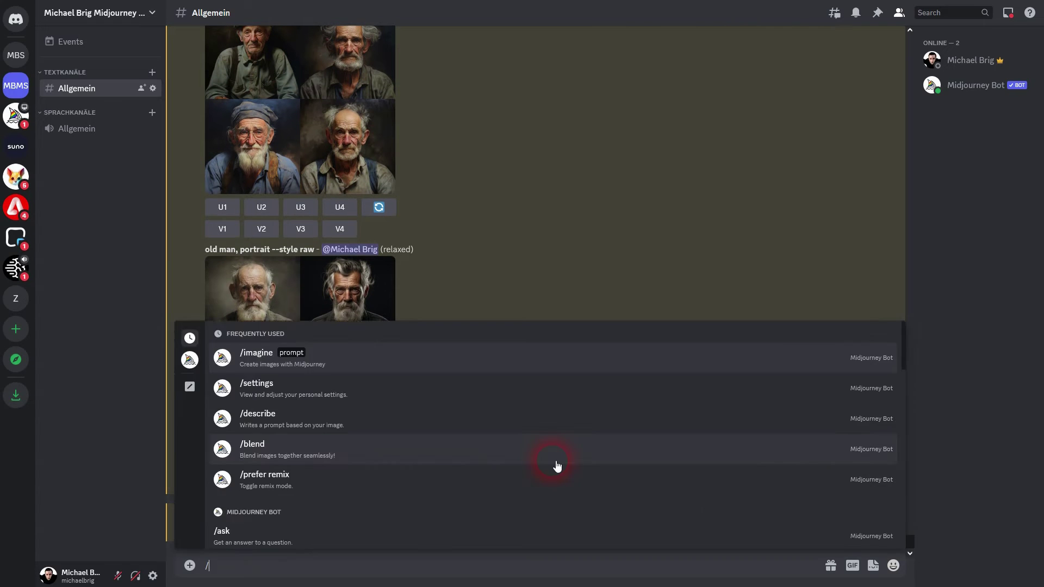
{"action": "type", "text": "imag"}
{"action": "left_click", "coordinate": [403, 537]}
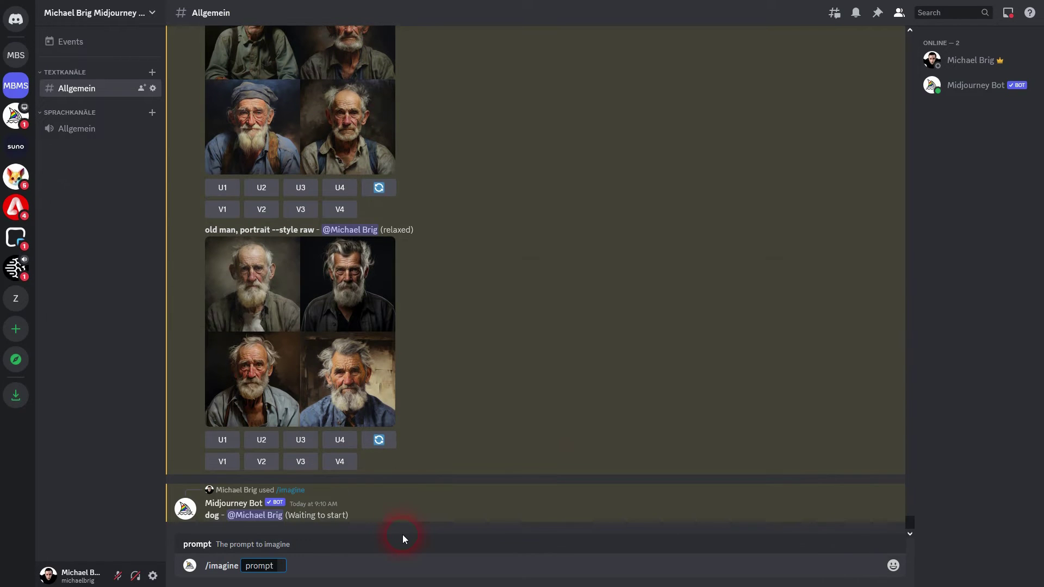
{"action": "type", "text": "dog --style raw"}
{"action": "key", "text": "Return"}
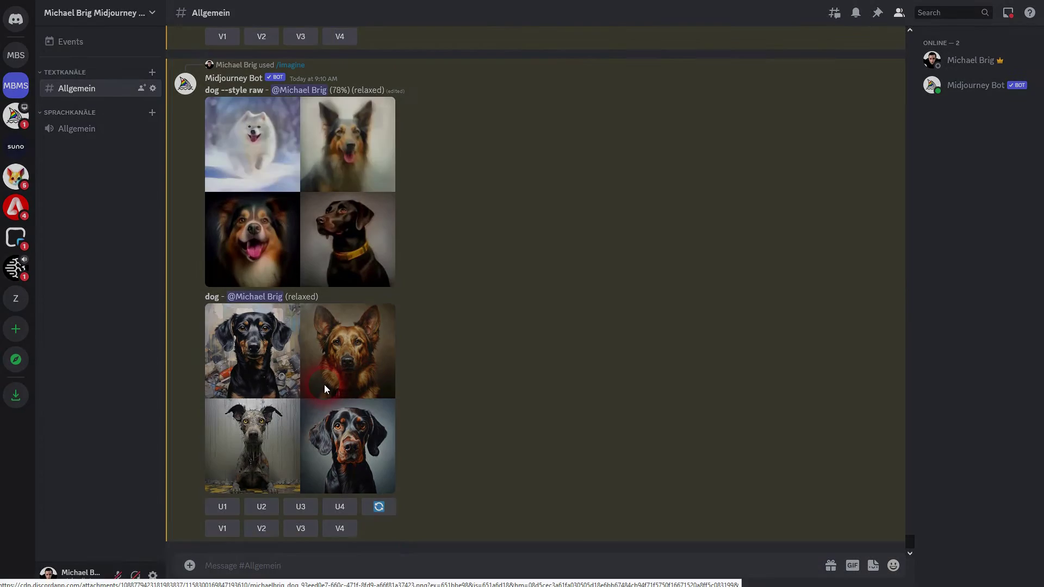
- Enlarge the finished 'dog' grid, then the 'dog --style raw' grid, closing each after viewing
{"action": "left_click", "coordinate": [323, 383]}
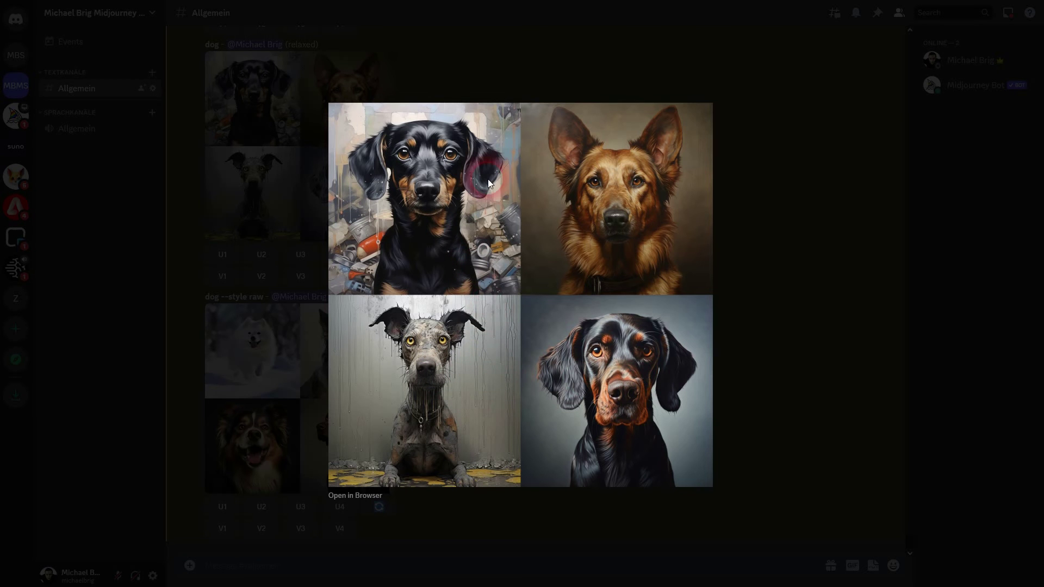
{"action": "left_click", "coordinate": [916, 297]}
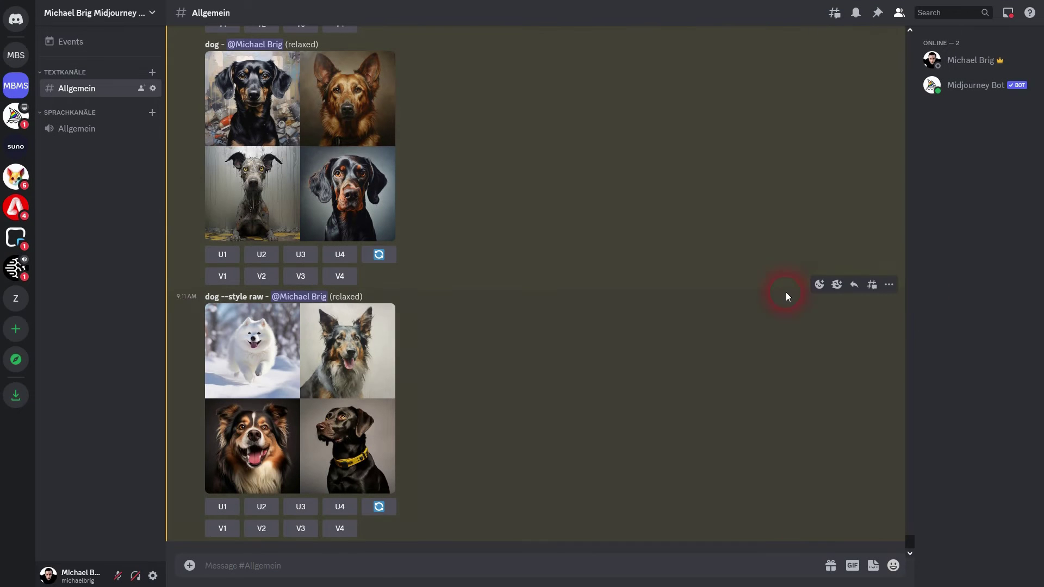
{"action": "double_click", "coordinate": [212, 45]}
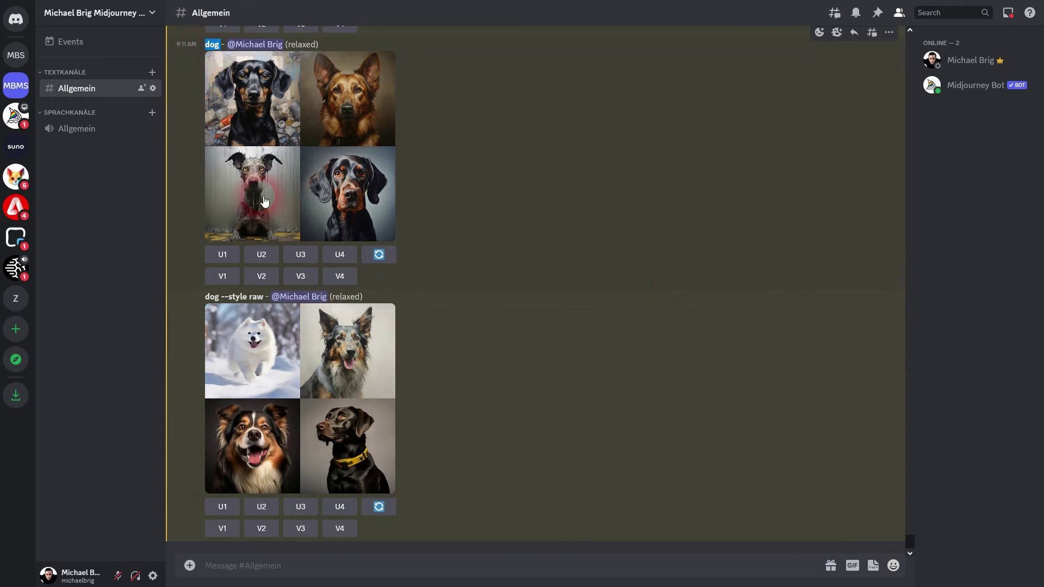
{"action": "triple_click", "coordinate": [220, 299]}
{"action": "left_click", "coordinate": [301, 415]}
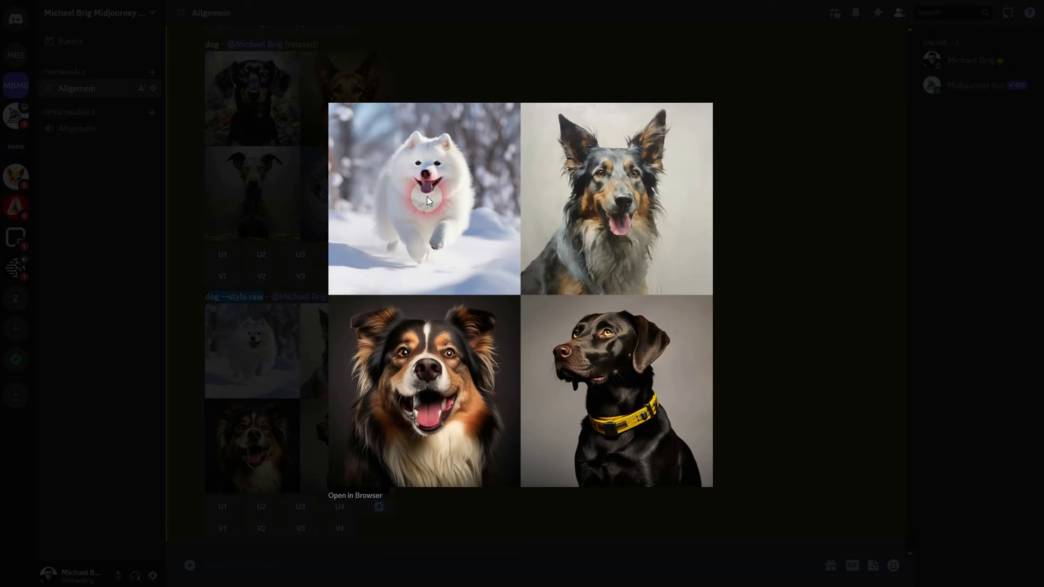
{"action": "left_click", "coordinate": [766, 282]}
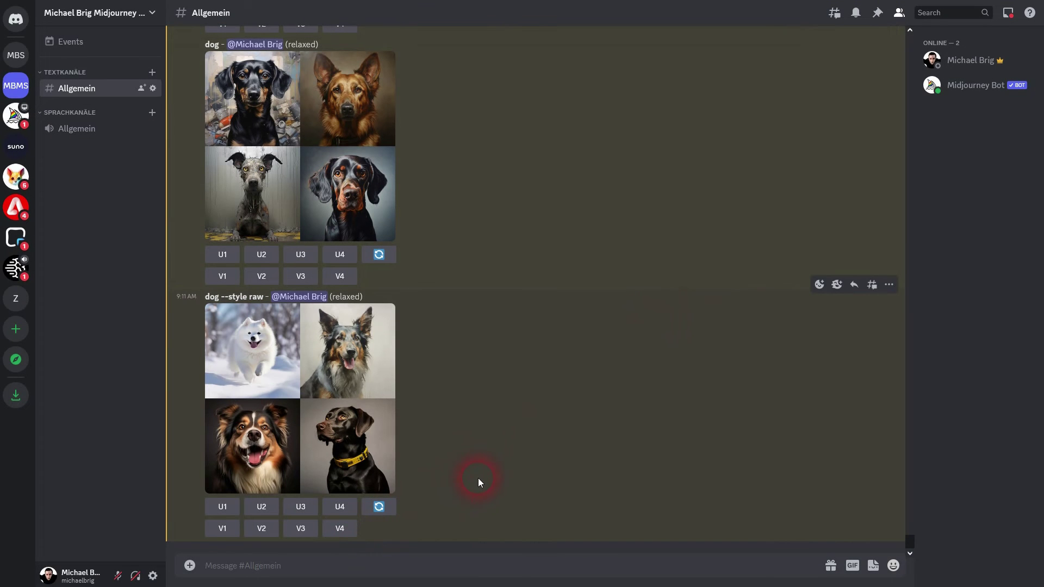
- Submit the /imagine prompt 'beautiful, young woman'
{"action": "type", "text": "/ima"}
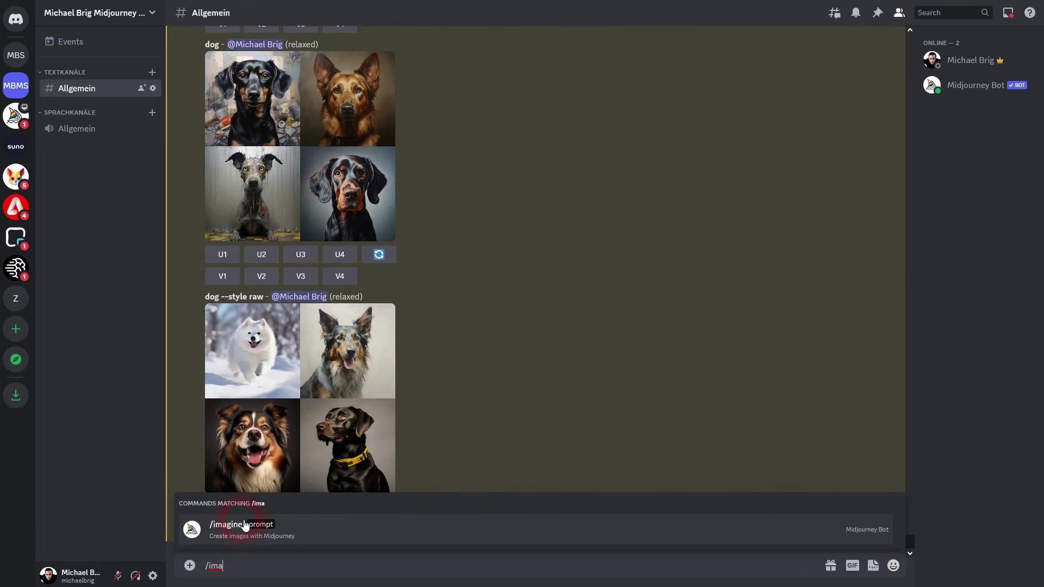
{"action": "left_click", "coordinate": [245, 525]}
{"action": "type", "text": "beaut"}
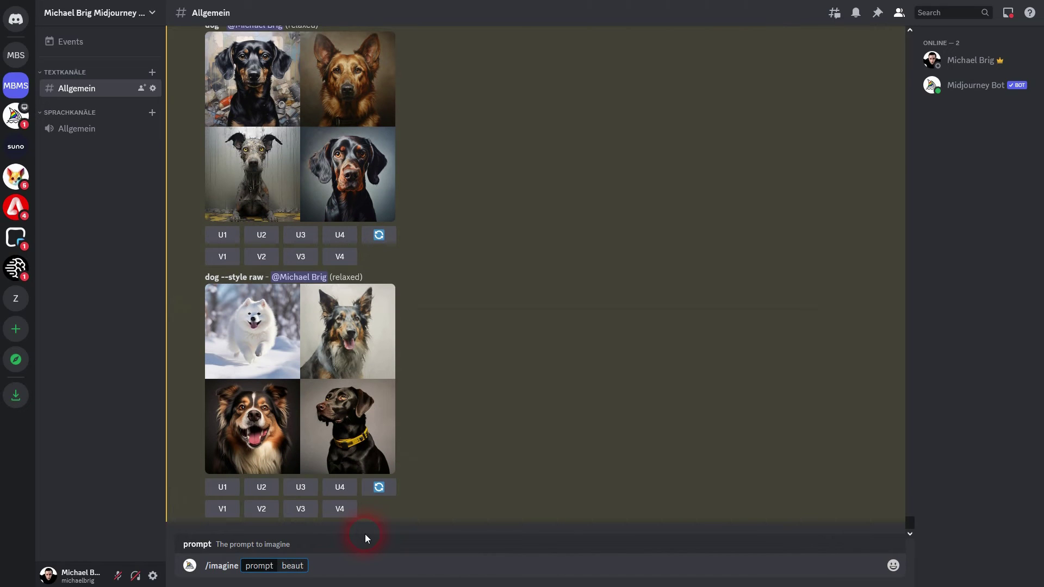
{"action": "type", "text": "iful, young woman"}
{"action": "key", "text": "ctrl+a"}
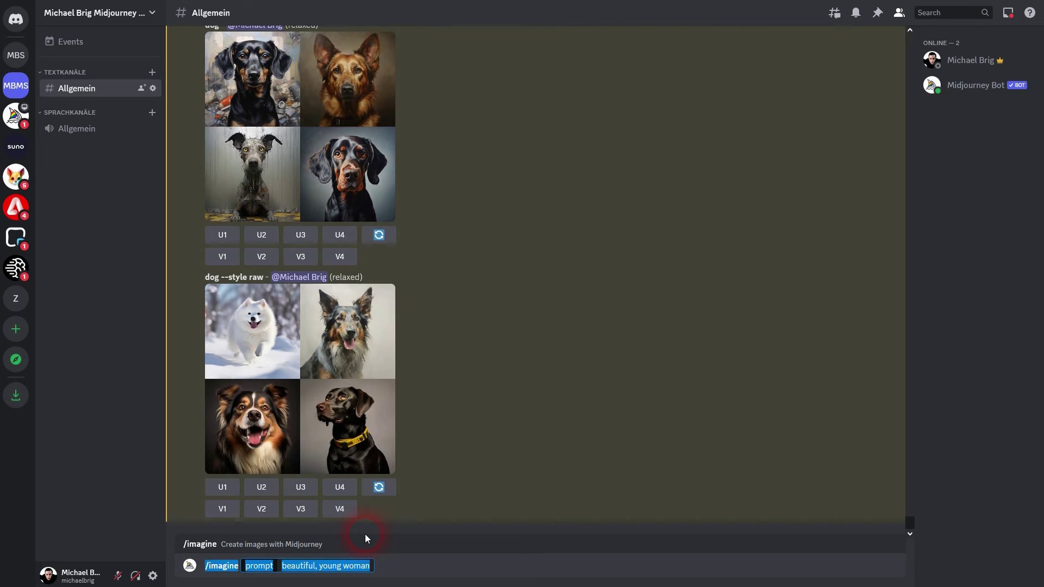
{"action": "key", "text": "Return"}
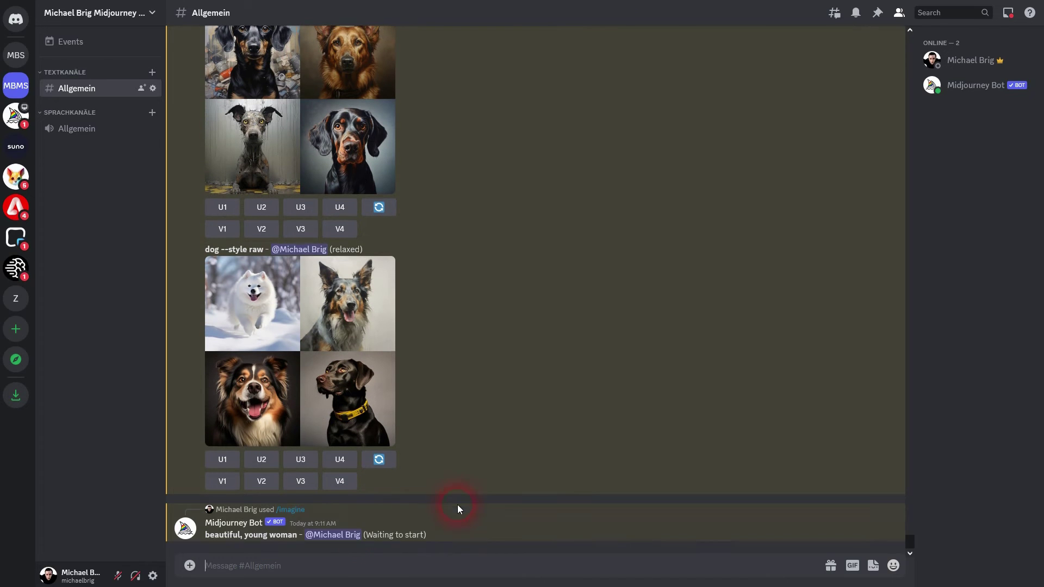
- Resend 'beautiful, young woman' with --style raw added
{"action": "type", "text": "/imagine prompt: beautiful, young woman"}
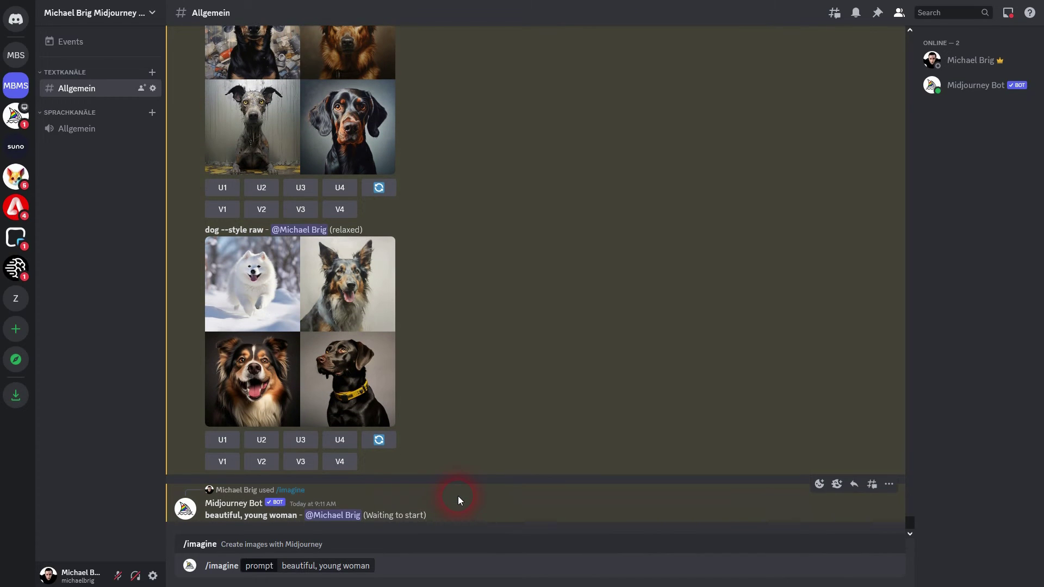
{"action": "key", "text": "Left"}
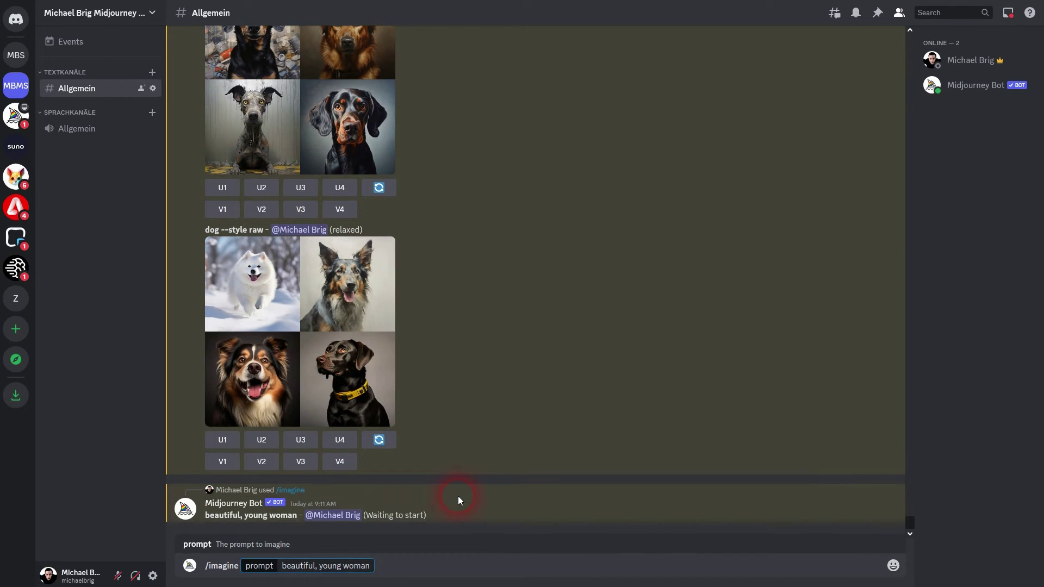
{"action": "type", "text": "--style raw"}
{"action": "key", "text": "Return"}
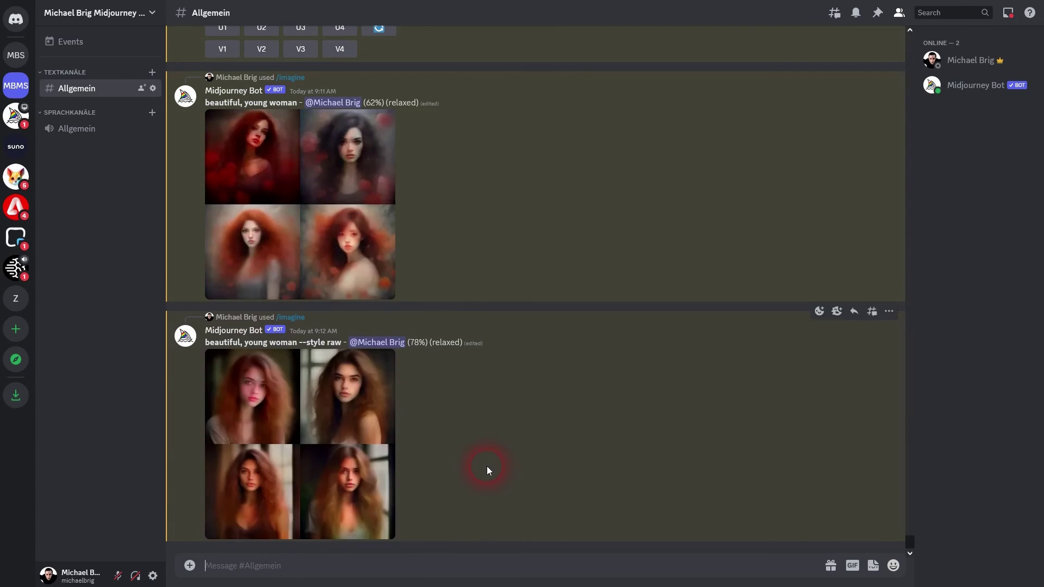
- Enlarge the plain young woman grid, then the --style raw one, closing each afterwards
{"action": "left_click", "coordinate": [332, 353]}
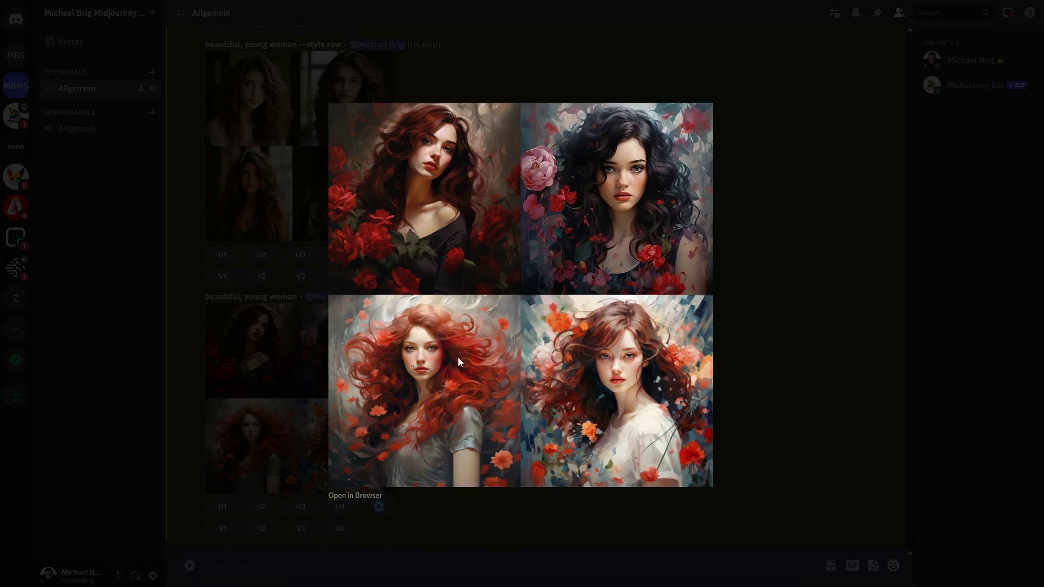
{"action": "left_click", "coordinate": [835, 305]}
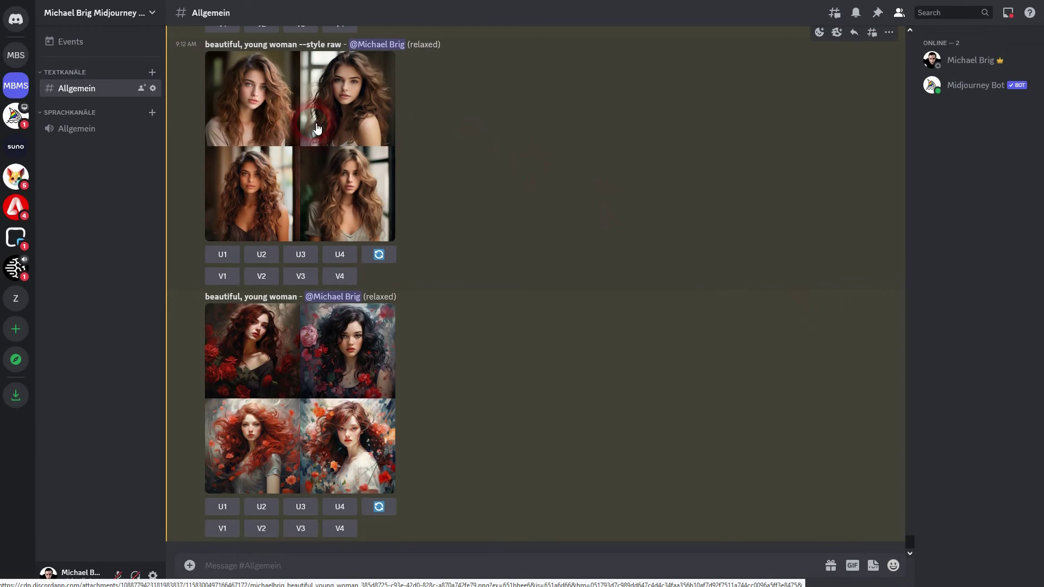
{"action": "left_click", "coordinate": [313, 123]}
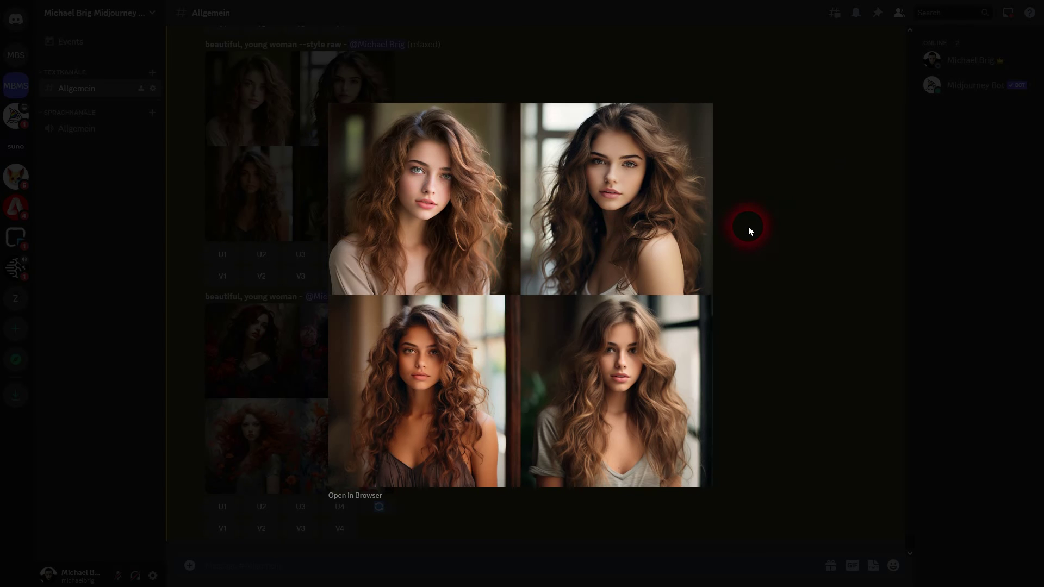
{"action": "left_click", "coordinate": [818, 247]}
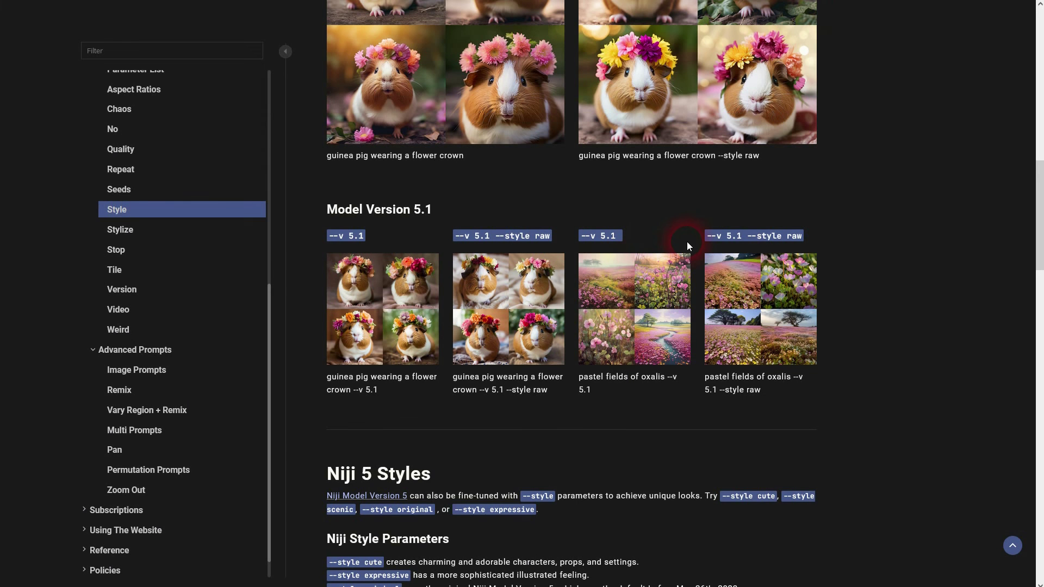
- Tidy the docs sidebar so only Parameters is expanded, keeping the Style entry in view
{"action": "scroll", "coordinate": [154, 164], "scroll_direction": "up", "scroll_amount": 4}
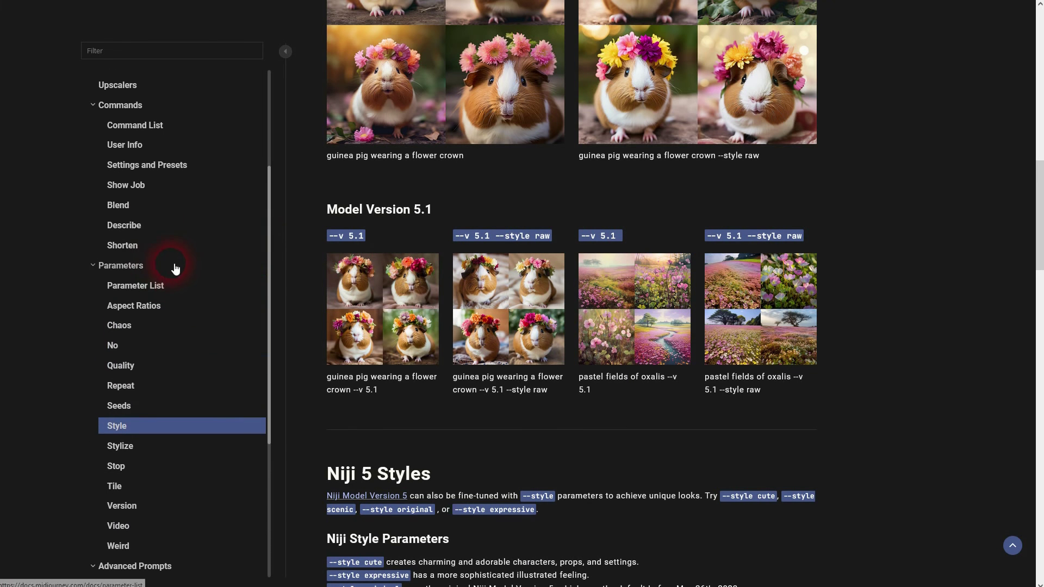
{"action": "left_click", "coordinate": [120, 280]}
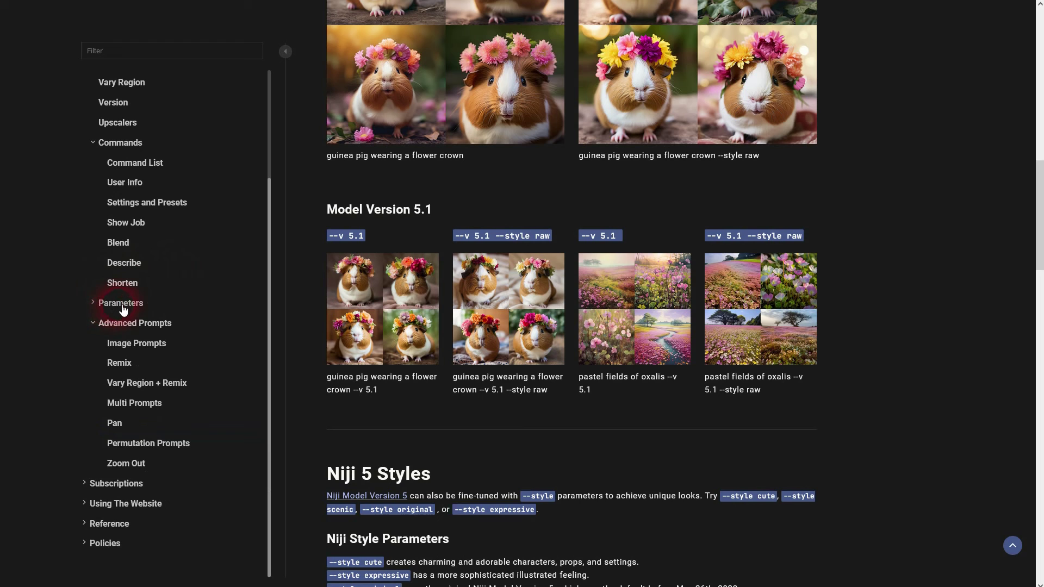
{"action": "left_click", "coordinate": [117, 325]}
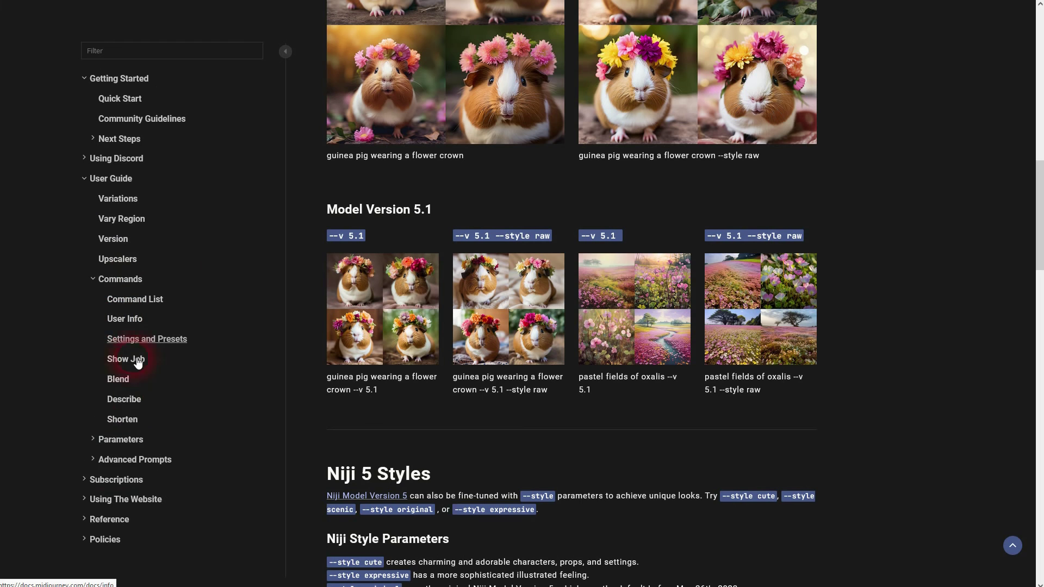
{"action": "left_click", "coordinate": [127, 444]}
{"action": "scroll", "coordinate": [171, 459], "scroll_direction": "down", "scroll_amount": 3}
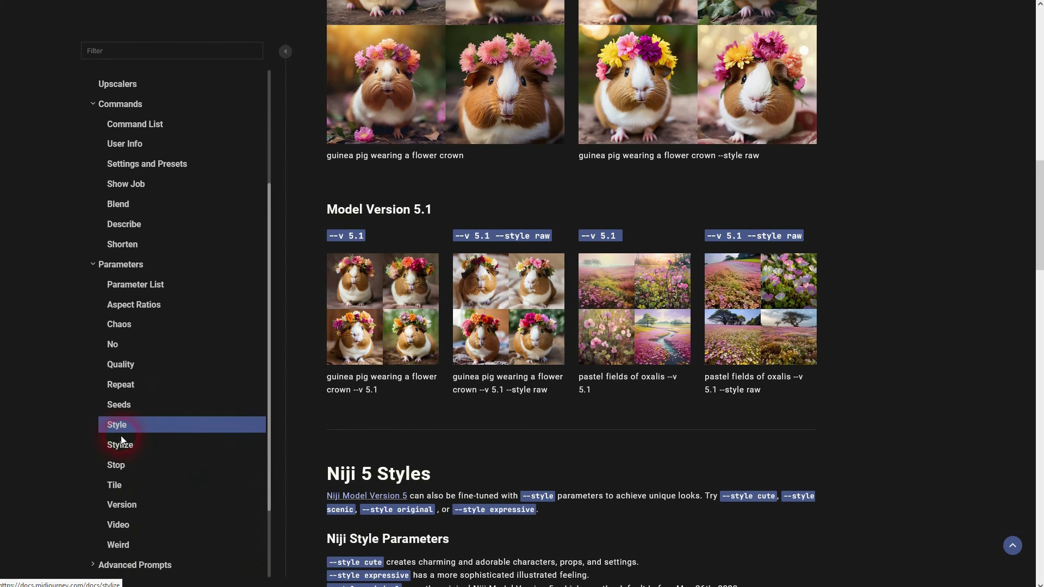